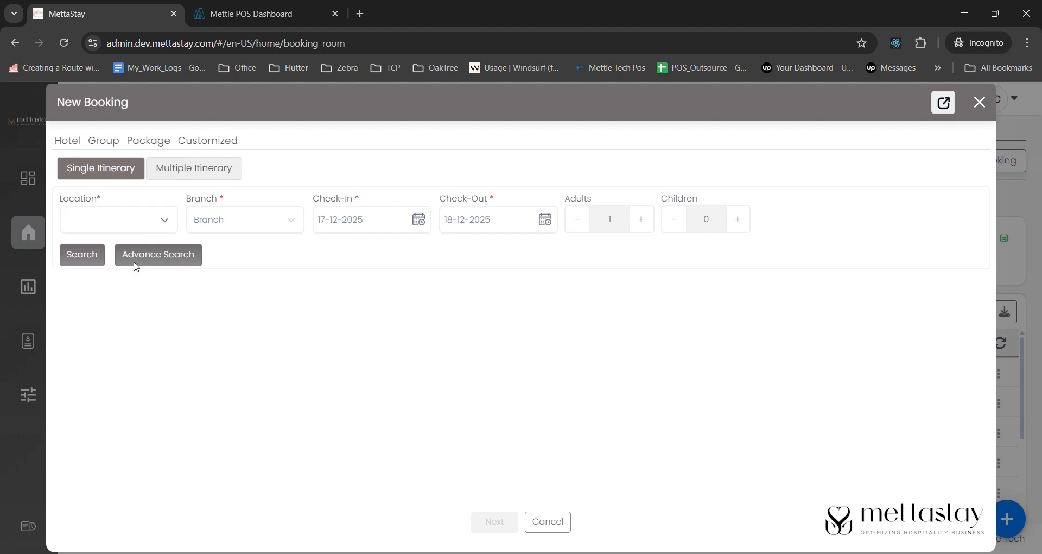
# - Select the Hotel Sakura branch for the stay from 17-12-2025 to 18-12-2025 and search for available rooms
pyautogui.click(239, 228)
pyautogui.click(254, 263)
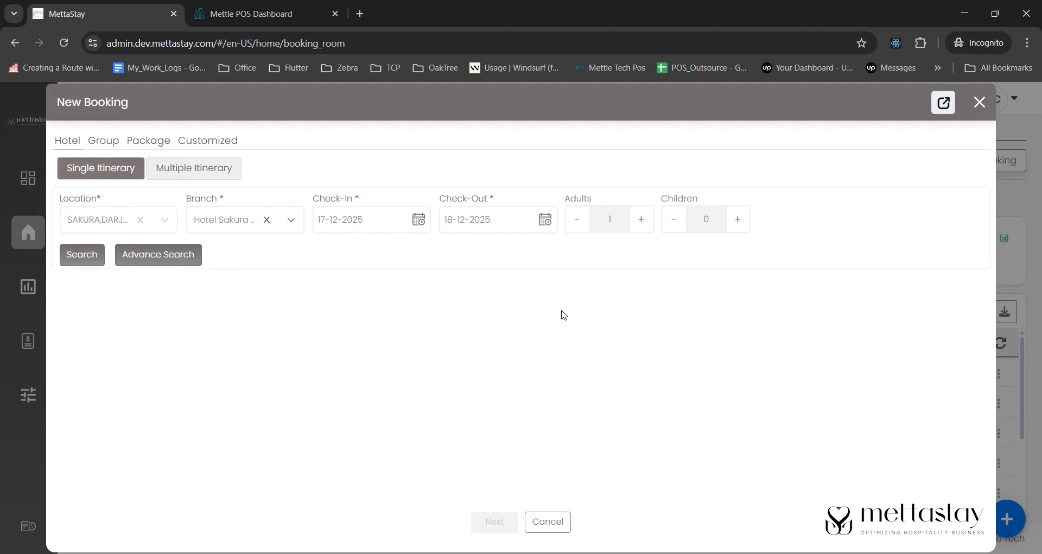
pyautogui.click(84, 264)
# - Book one Budget Double Room at the two-adult rate, assign room 105, and continue to the payment details
pyautogui.scroll(-5, 215, 309)
pyautogui.scroll(-5, 469, 375)
pyautogui.click(793, 361)
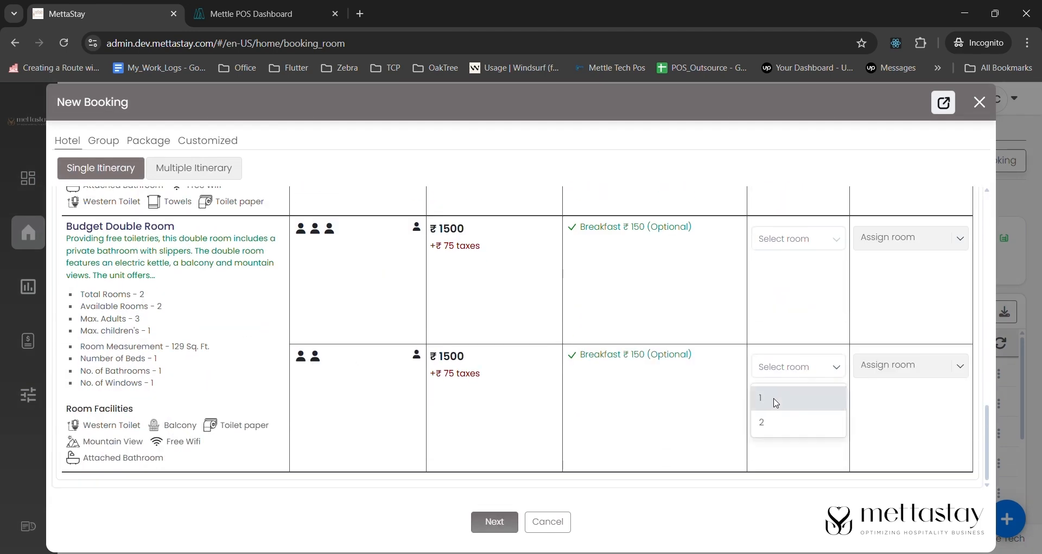
pyautogui.click(780, 400)
pyautogui.click(887, 371)
pyautogui.click(881, 444)
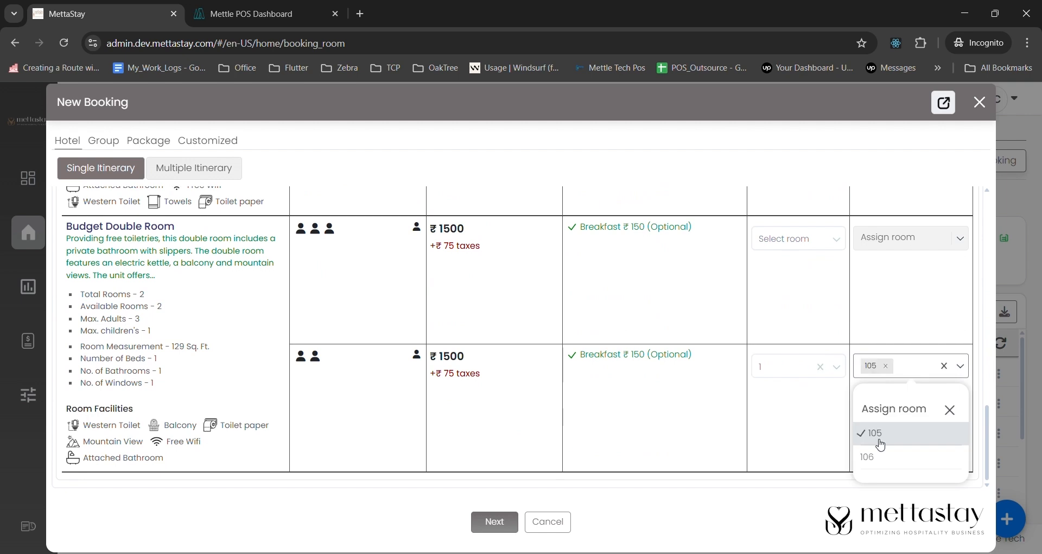
pyautogui.click(496, 524)
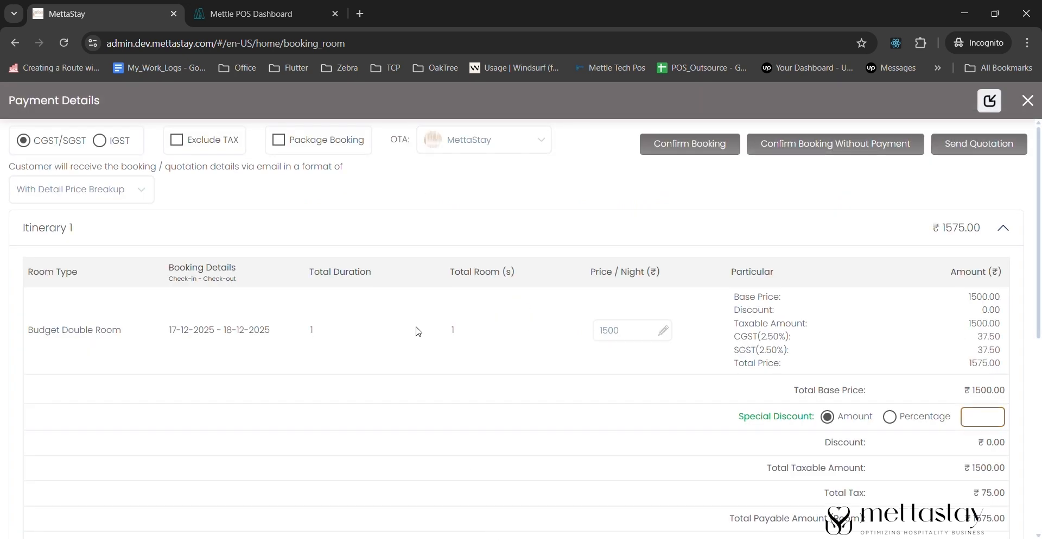
# - Keep MettaStay as the OTA and find the existing customer by name to attach to the booking
pyautogui.click(480, 139)
pyautogui.click(524, 336)
pyautogui.scroll(-7, 653, 407)
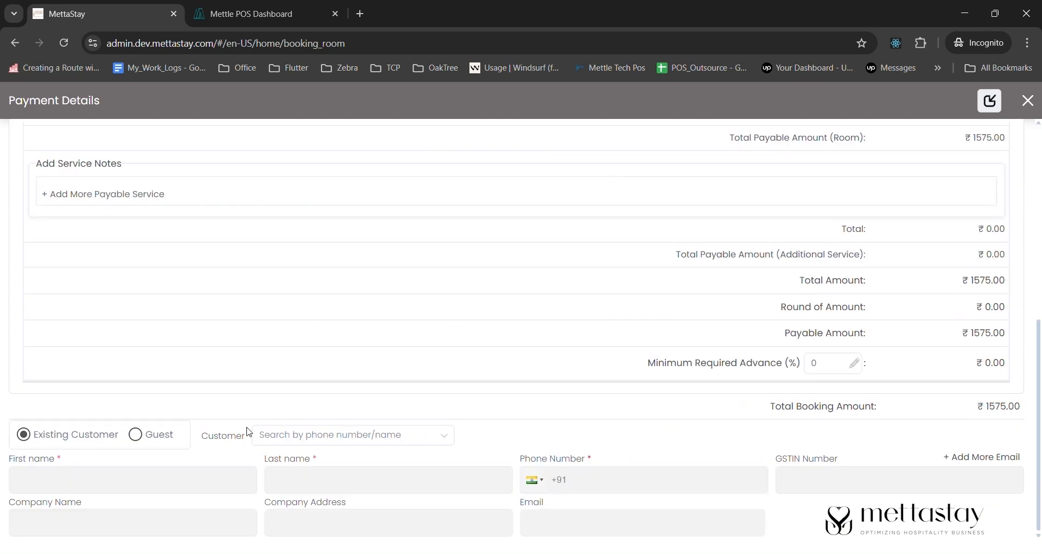
pyautogui.click(288, 435)
pyautogui.write('rat')
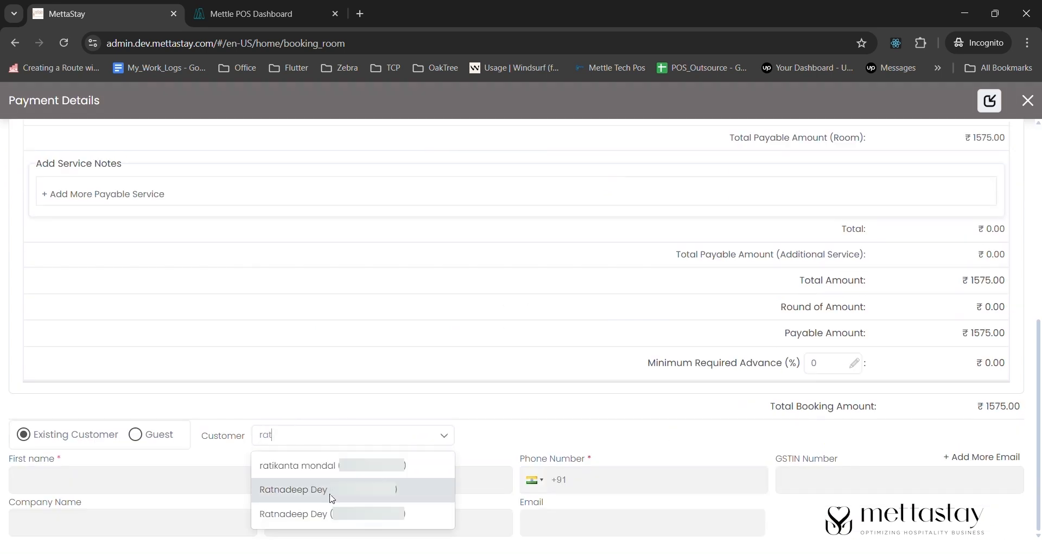
pyautogui.click(344, 490)
pyautogui.scroll(7, 543, 326)
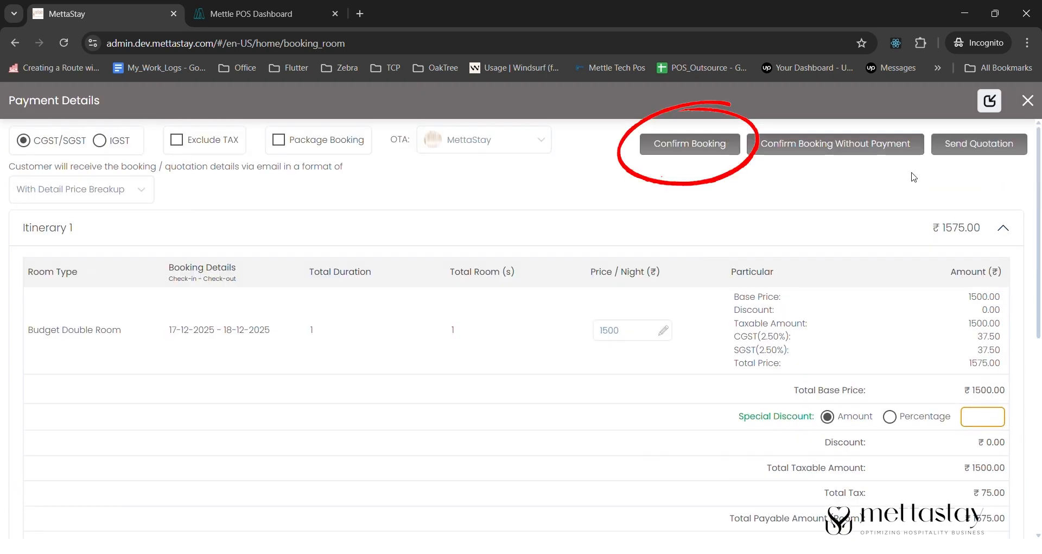
pyautogui.click(686, 145)
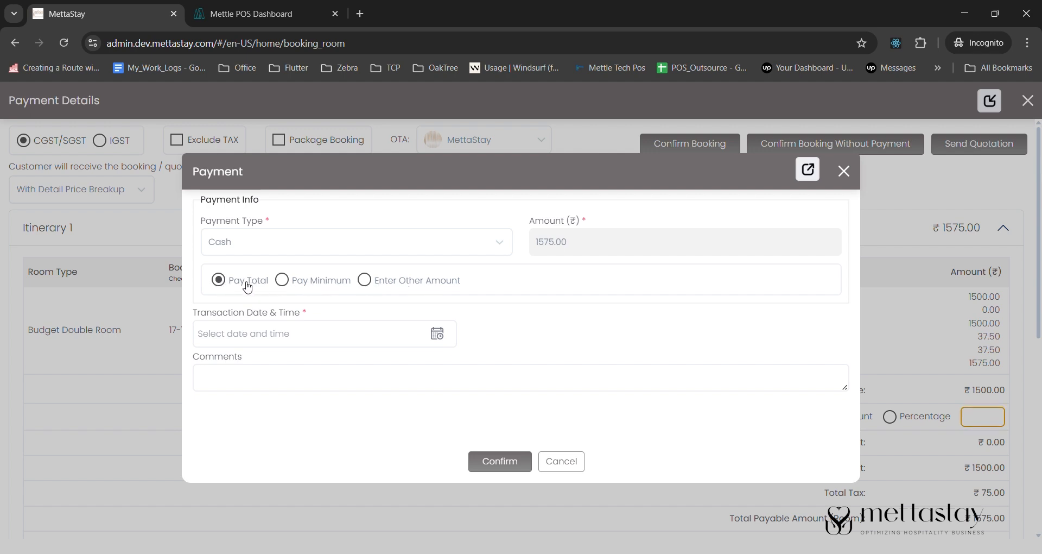
pyautogui.click(282, 280)
pyautogui.click(552, 240)
pyautogui.write('500')
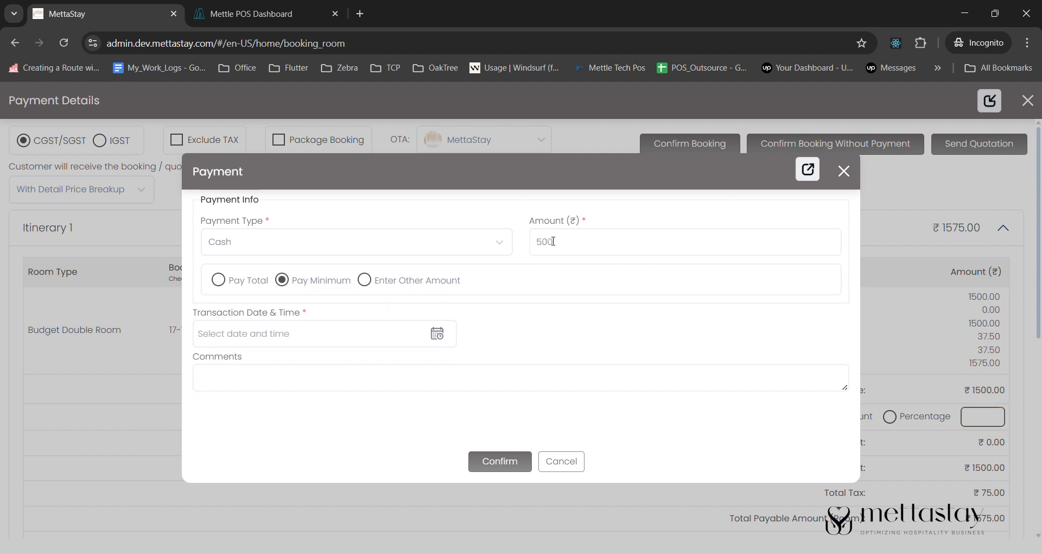
pyautogui.click(500, 461)
pyautogui.click(438, 334)
pyautogui.click(399, 367)
pyautogui.click(499, 459)
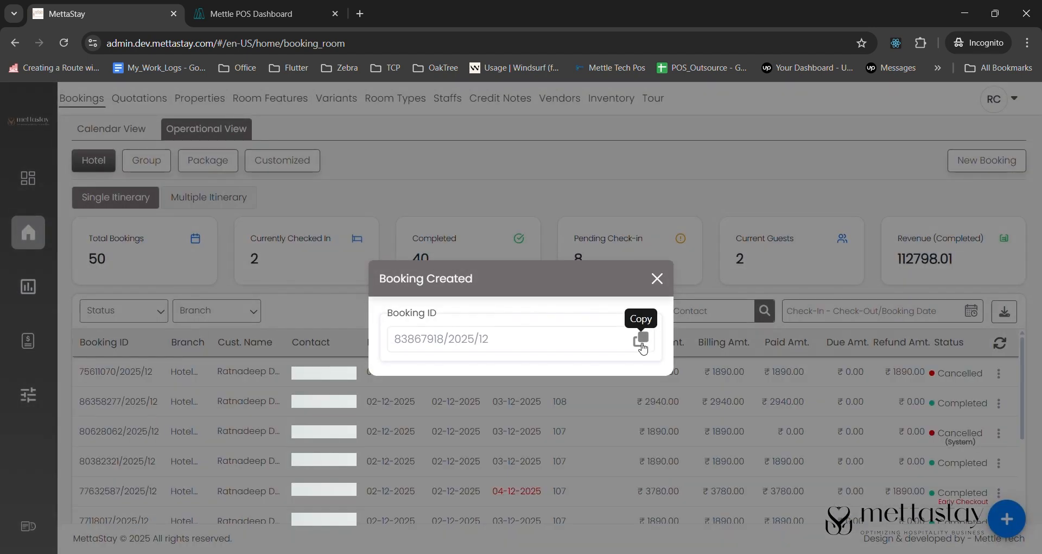
# - Look up the new booking in the bookings list by its copied booking ID and start its check-in
pyautogui.click(642, 344)
pyautogui.click(657, 278)
pyautogui.click(670, 316)
pyautogui.hotkey('ctrl', 'v')
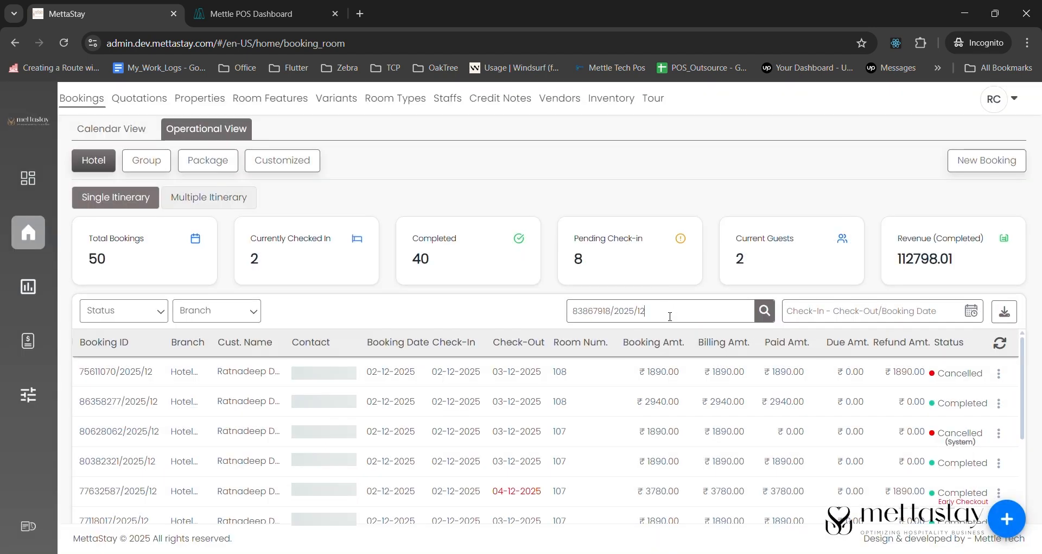
pyautogui.press('Return')
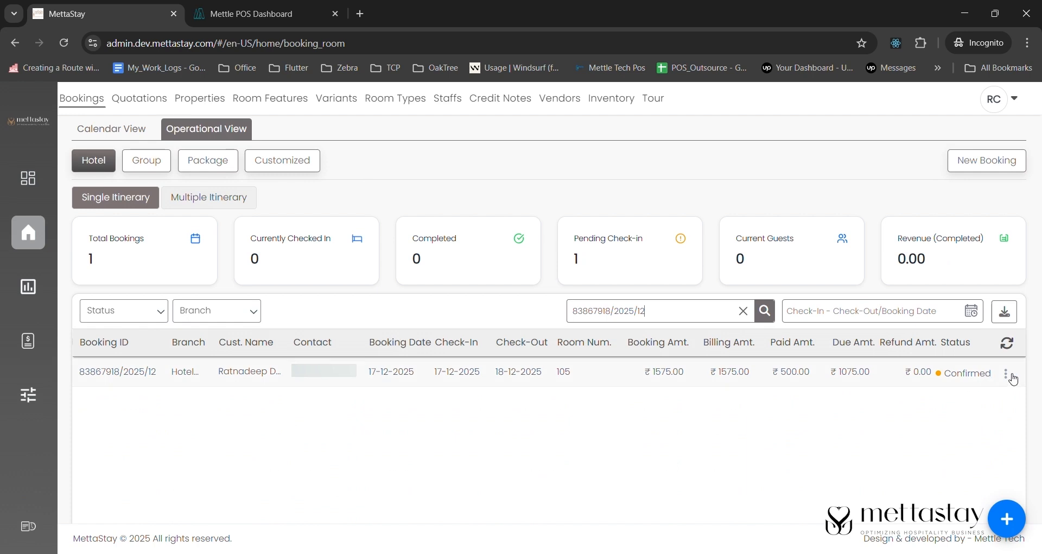
pyautogui.click(1011, 378)
pyautogui.click(901, 351)
pyautogui.click(505, 362)
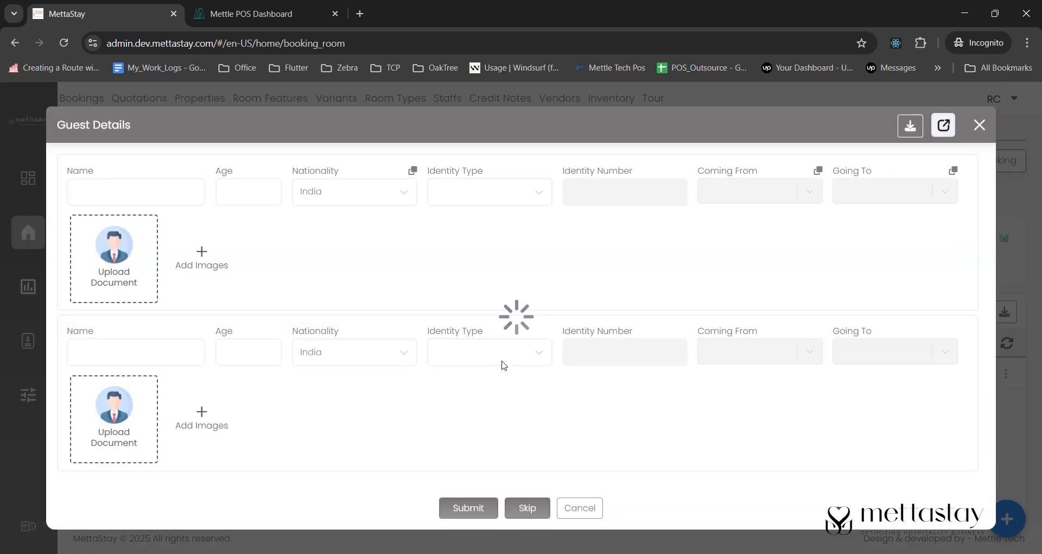
# - Fill in the first guest's name, age 32, identity type Aadhaar card, and identity number
pyautogui.click(155, 197)
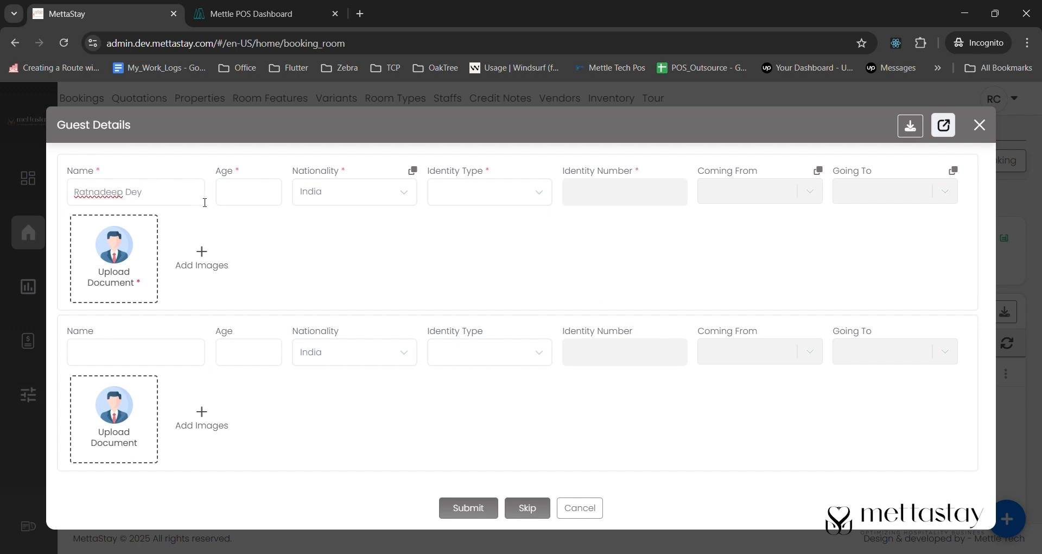
pyautogui.click(252, 193)
pyautogui.click(475, 191)
pyautogui.click(464, 273)
pyautogui.click(621, 195)
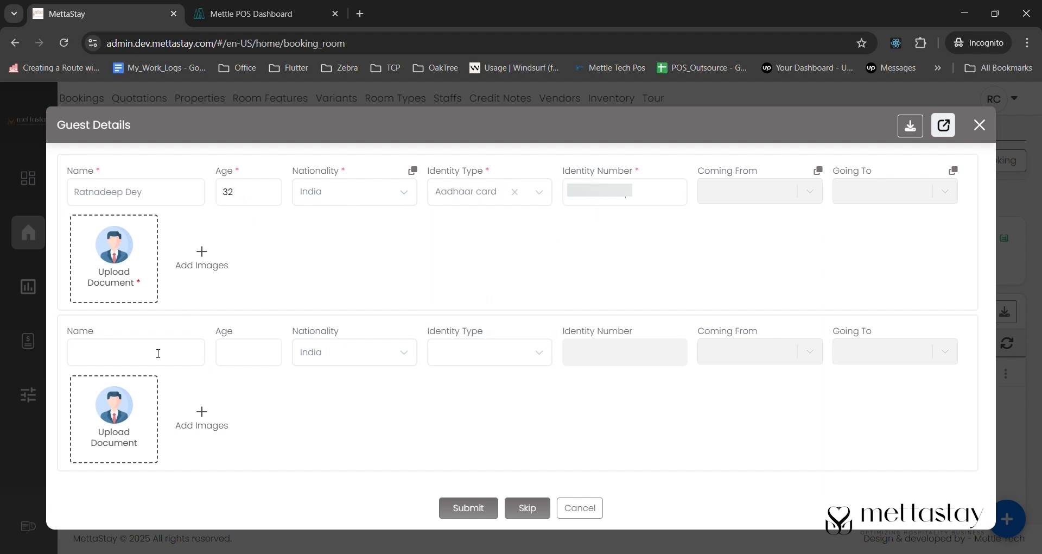
# - Fill in the second guest's name, age 32, and Aadhaar card identity type, reusing the first guest's identity number
pyautogui.write('Sarabindu')
pyautogui.click(240, 365)
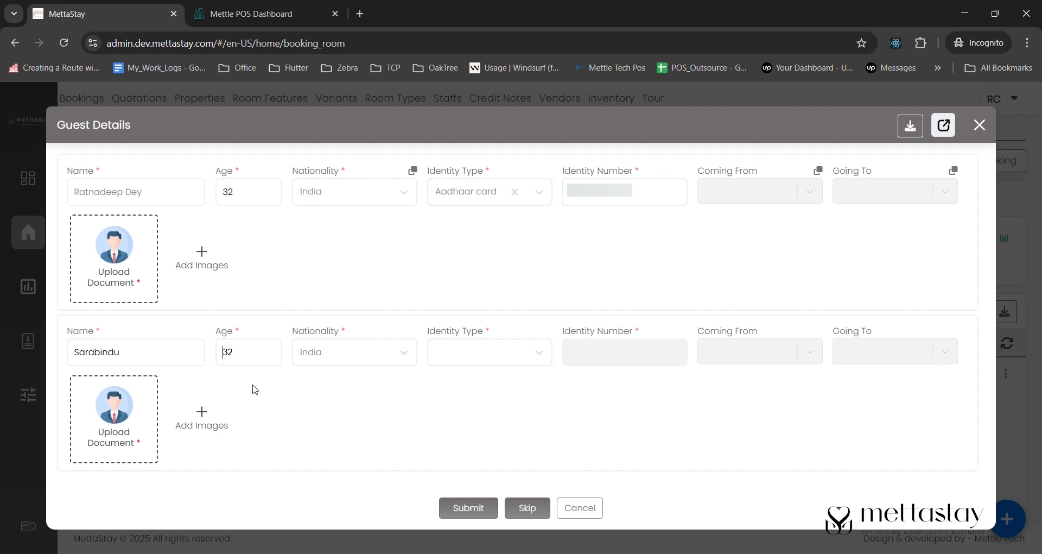
pyautogui.click(442, 356)
pyautogui.click(483, 440)
pyautogui.moveTo(648, 193); pyautogui.dragTo(578, 200)
pyautogui.click(596, 353)
pyautogui.hotkey('ctrl', 'v')
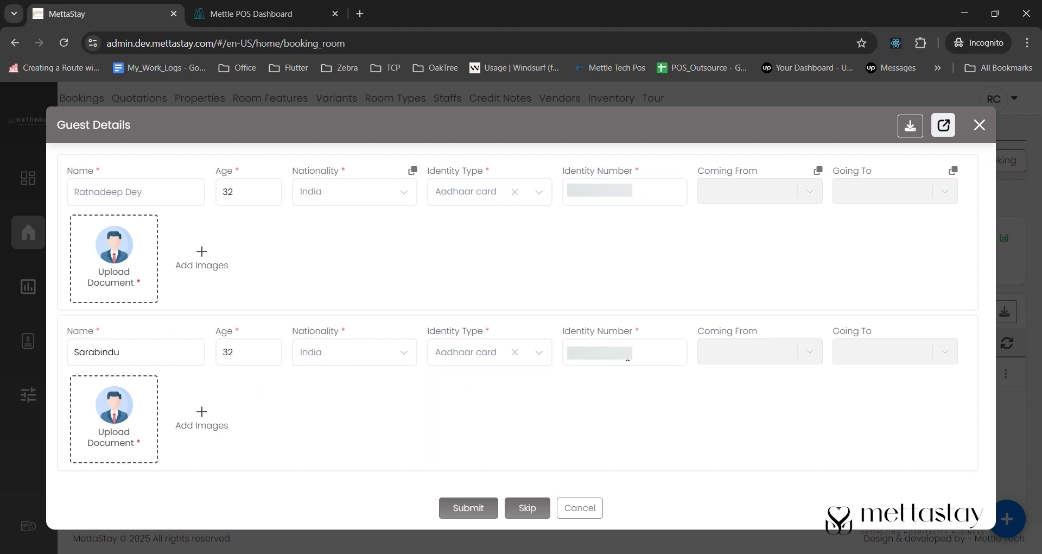
# - Upload an identity document image for each of the two guests and submit the guest details
pyautogui.click(134, 442)
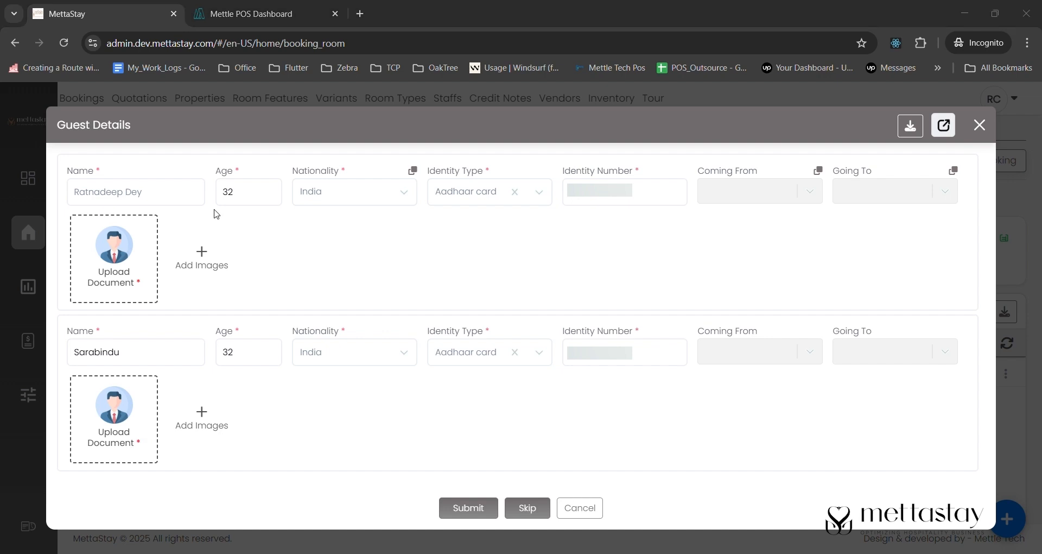
pyautogui.doubleClick(534, 323)
pyautogui.click(100, 293)
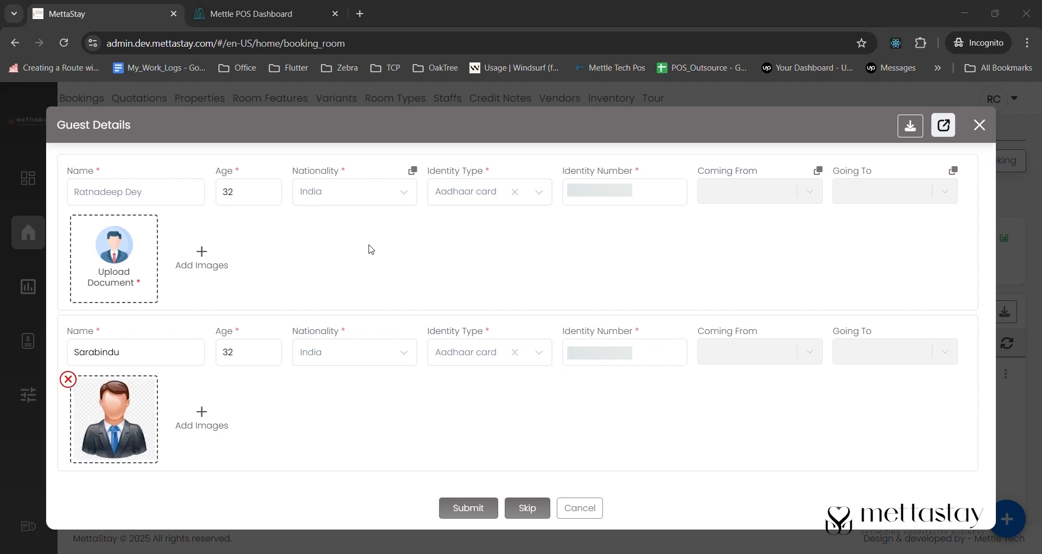
pyautogui.doubleClick(560, 324)
pyautogui.click(469, 508)
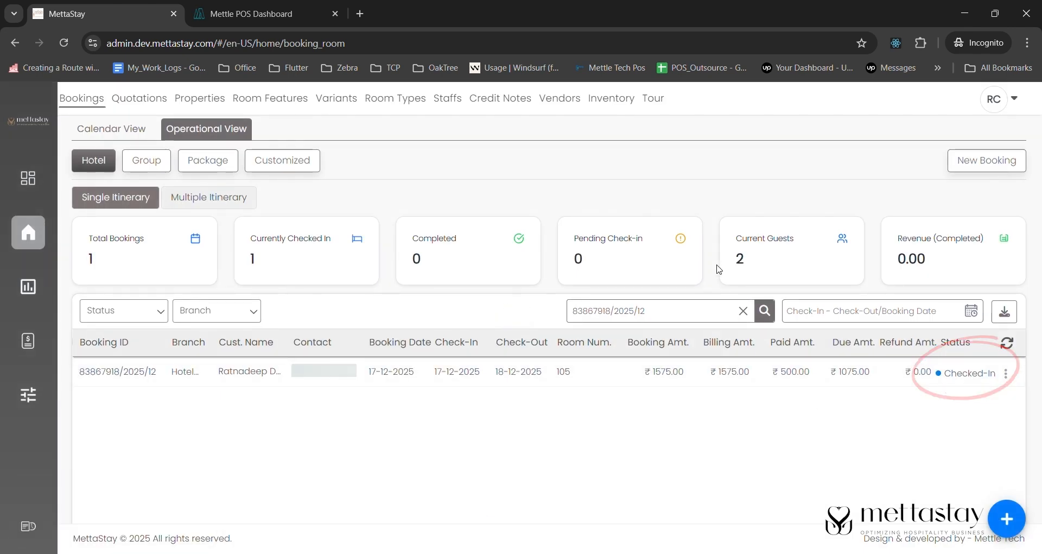
# - Switch to Mettle POS and create a new order with one Chicken Tikka & Onion Pizza and one Lemon Chicken
pyautogui.click(261, 16)
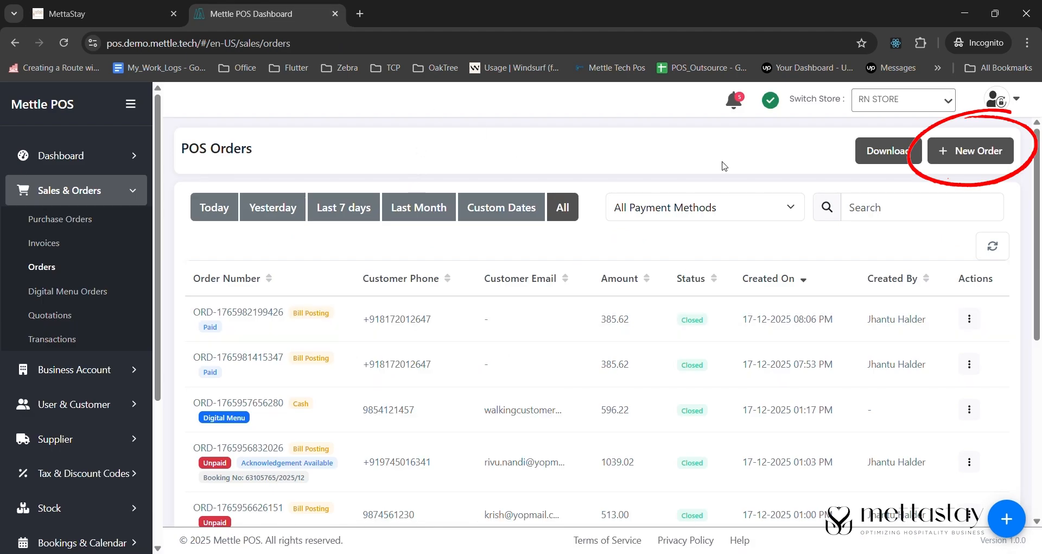
pyautogui.click(947, 150)
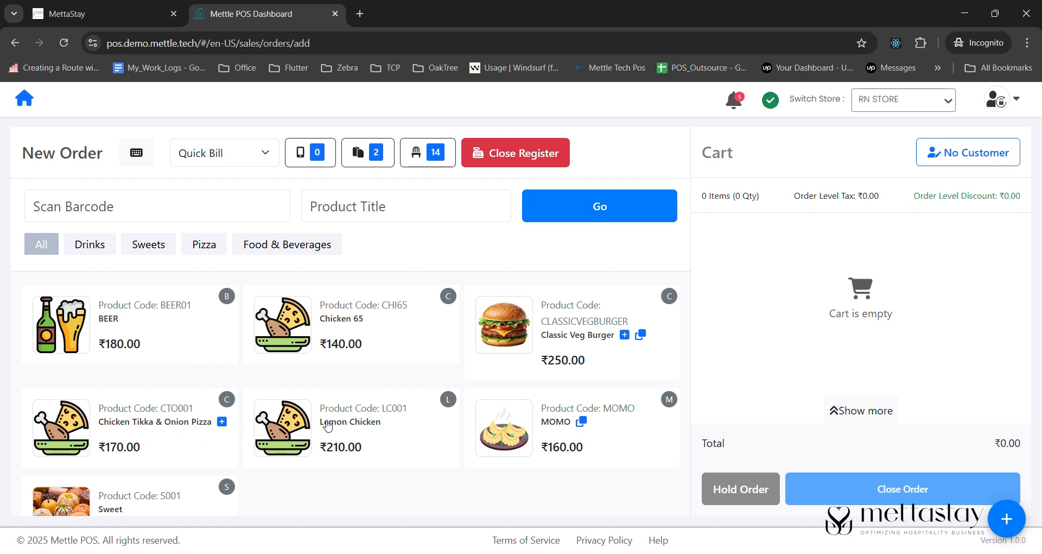
pyautogui.click(193, 426)
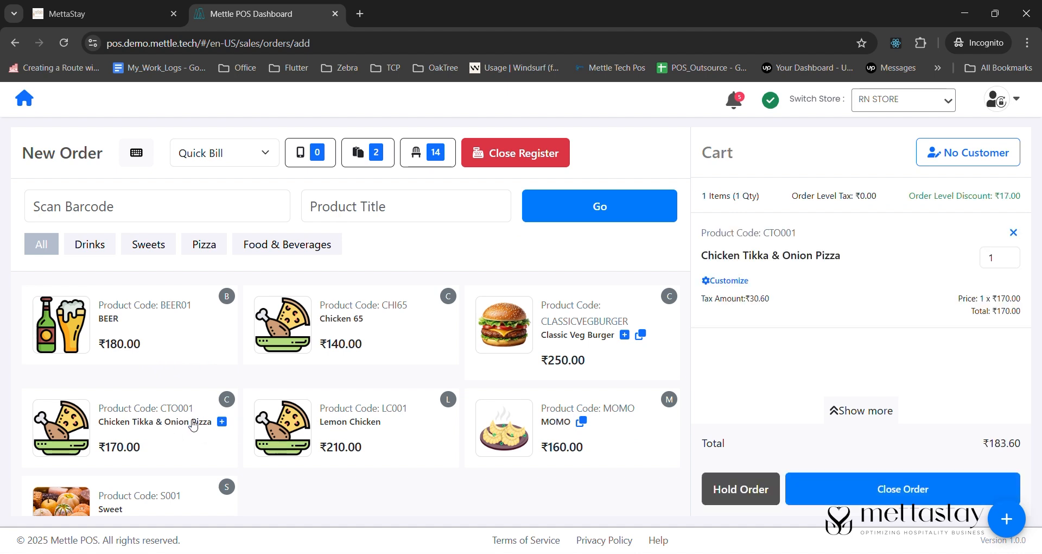
pyautogui.click(410, 429)
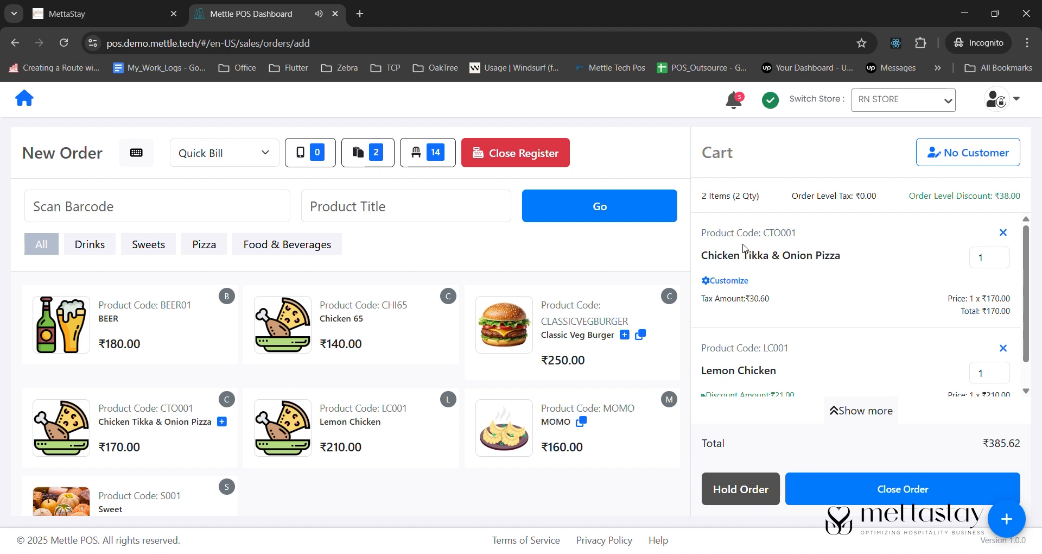
pyautogui.scroll(-1, 728, 351)
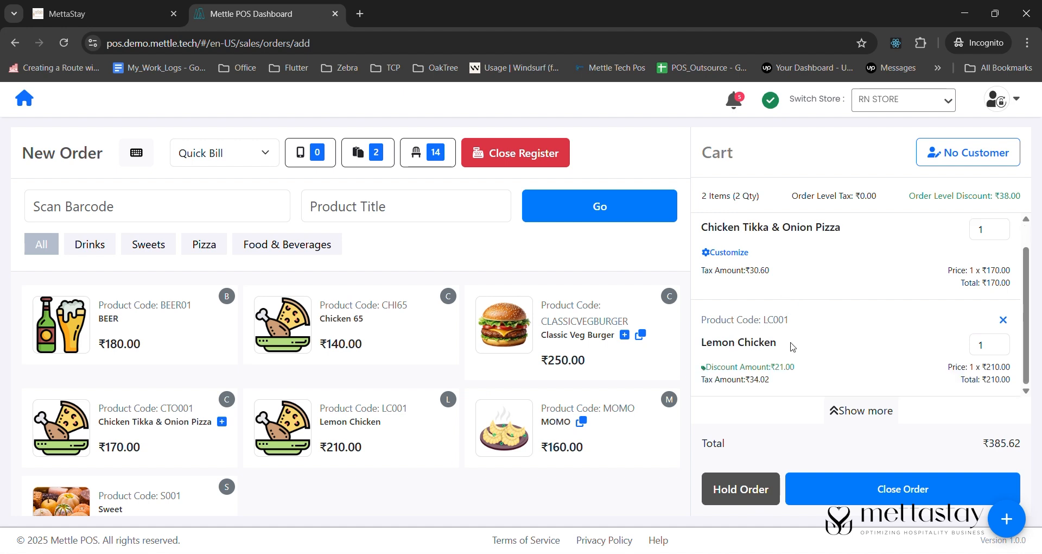
# - Close the order using Bill Posting as a Dine In order at Table 1, with the listed waiter assigned
pyautogui.click(893, 491)
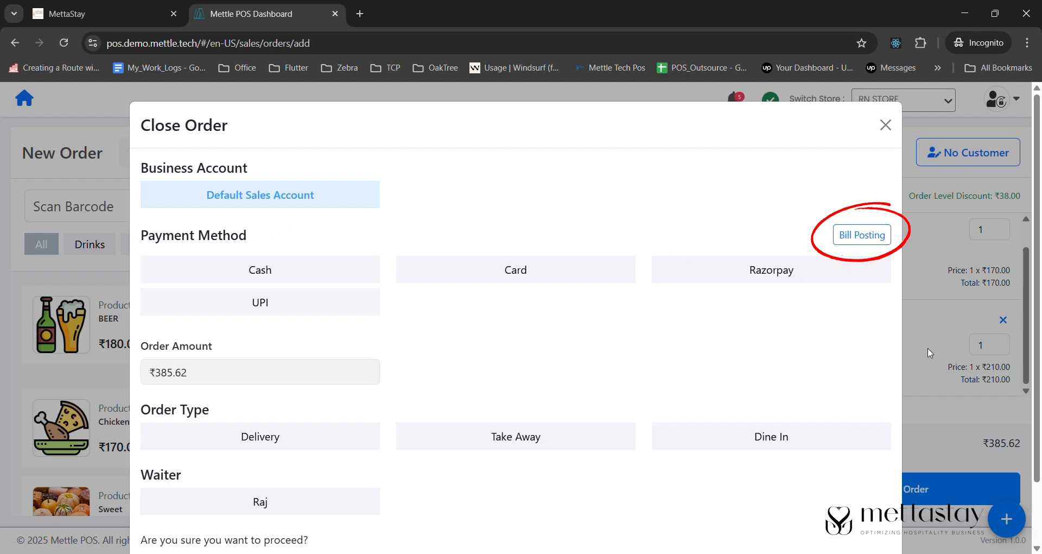
pyautogui.click(863, 237)
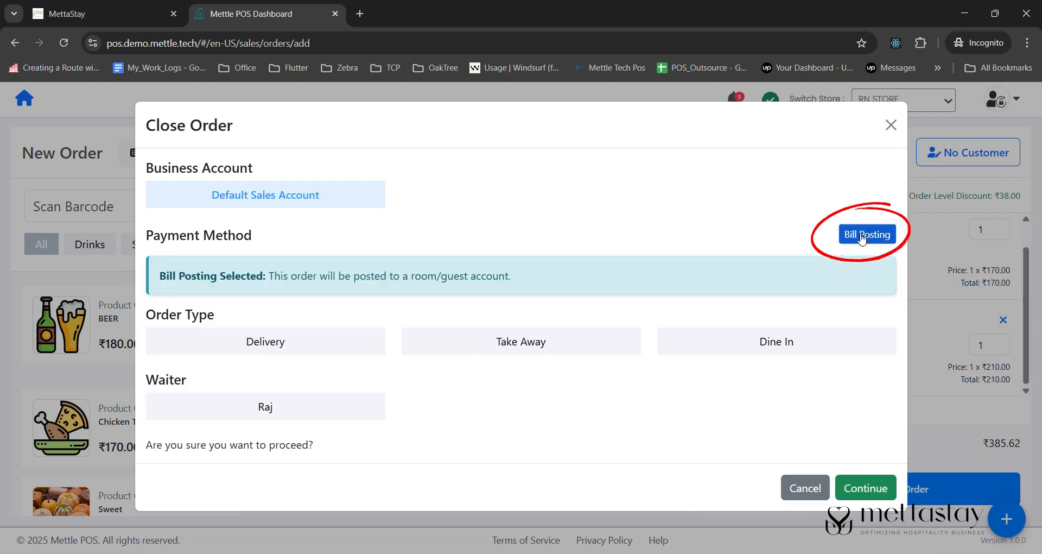
pyautogui.click(741, 344)
pyautogui.click(305, 408)
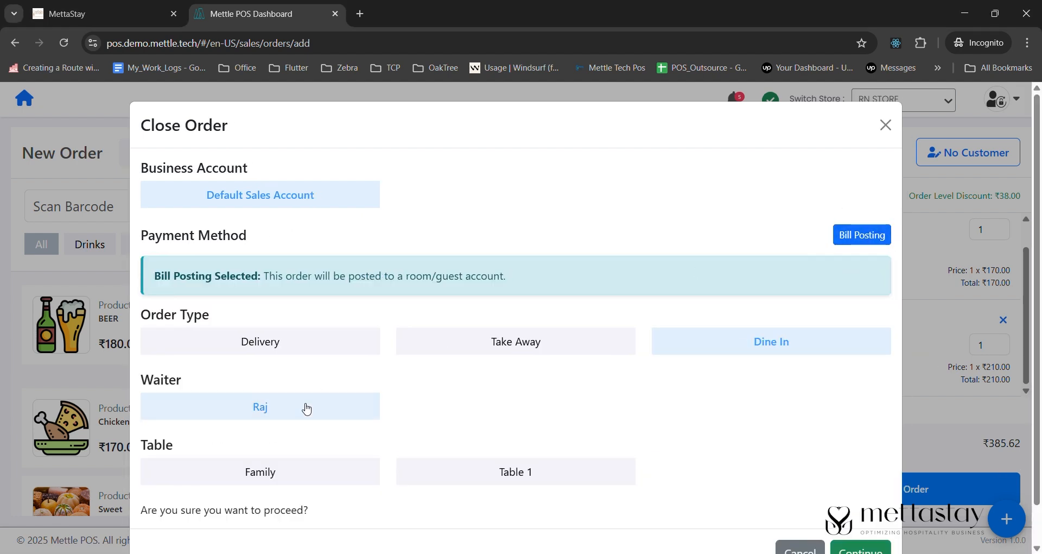
pyautogui.click(518, 477)
pyautogui.scroll(-1, 660, 432)
pyautogui.click(858, 509)
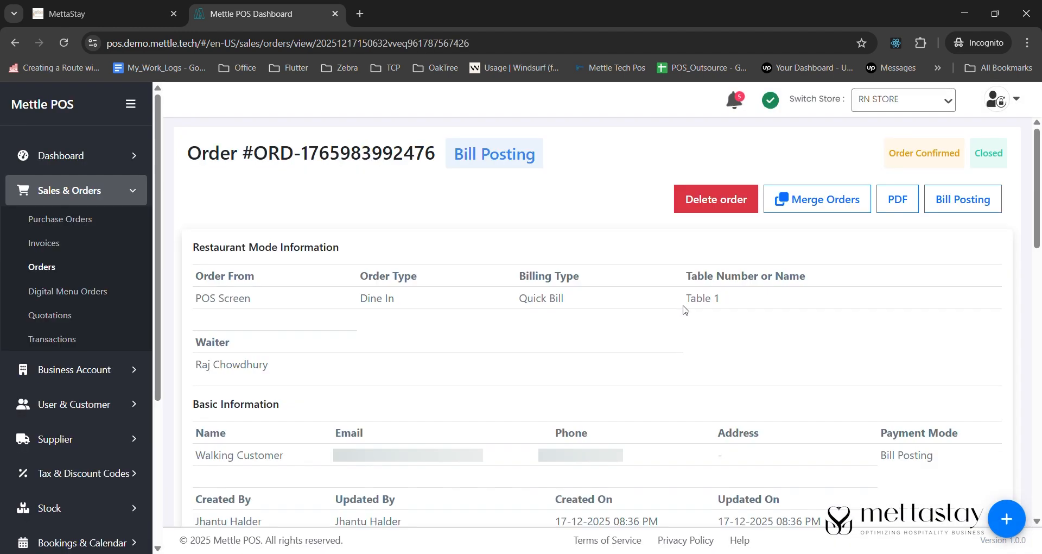
# - Post the order's bill to Room 105 (Budget Double Room) and its current guest
pyautogui.click(968, 200)
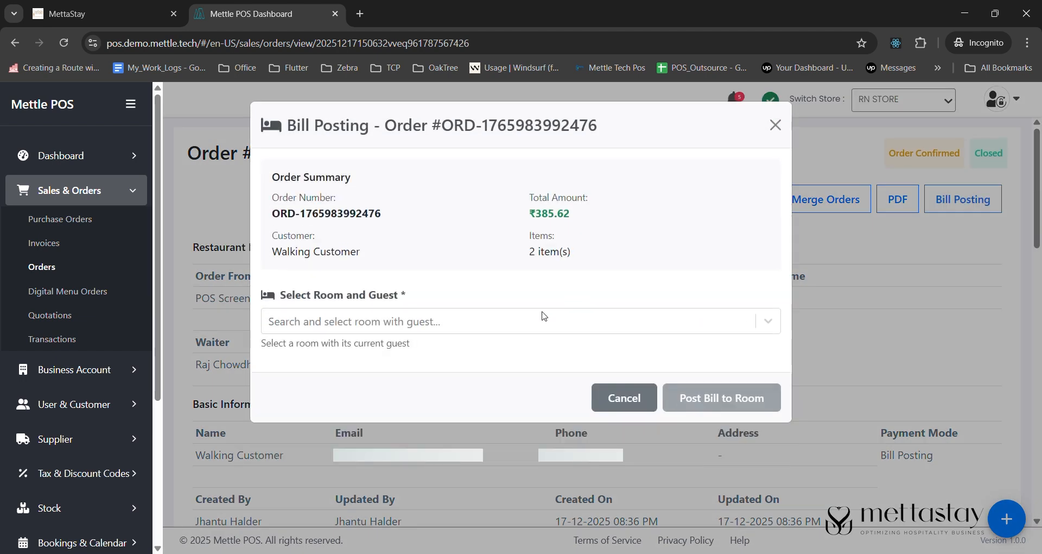
pyautogui.click(543, 320)
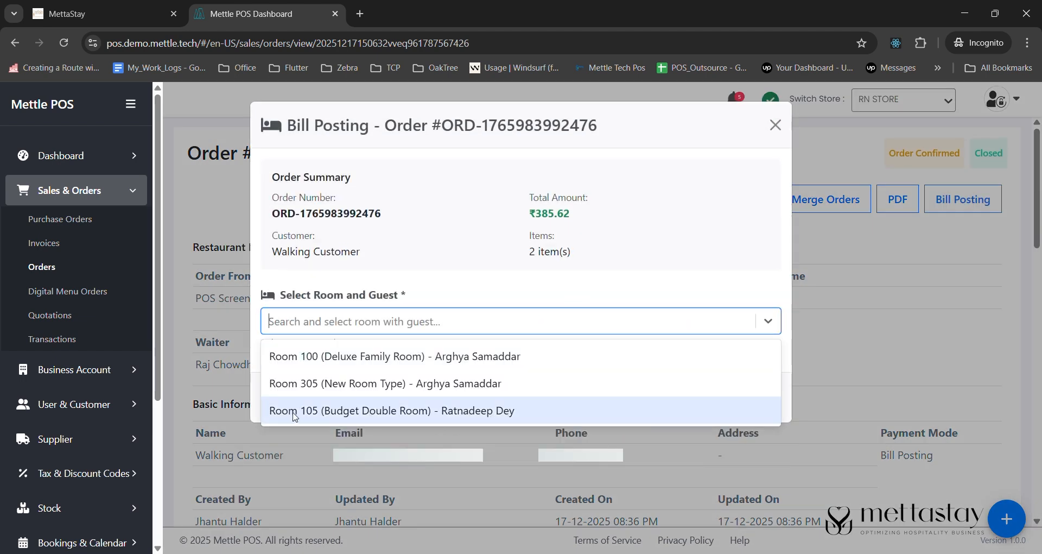
pyautogui.click(440, 411)
pyautogui.scroll(-2, 663, 356)
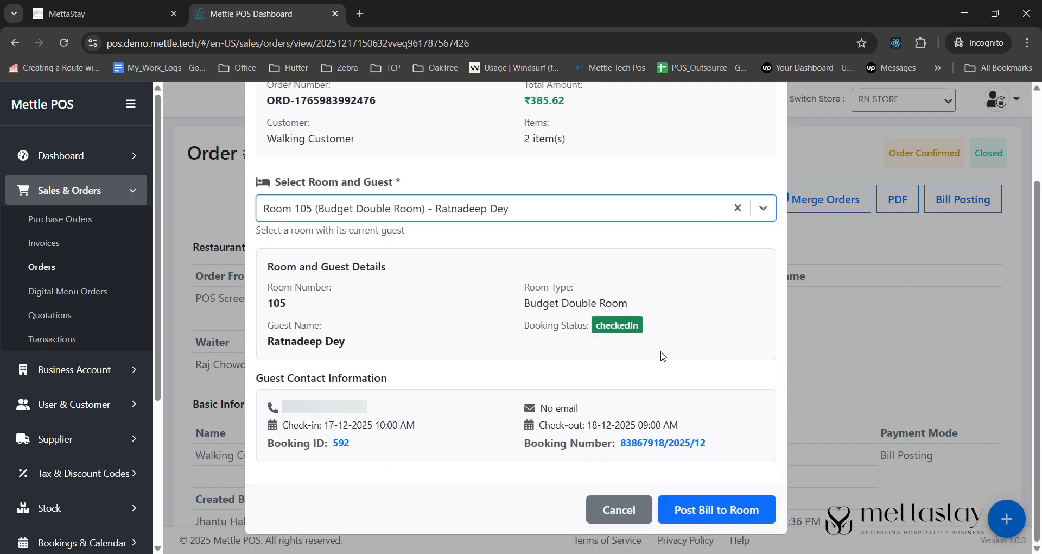
pyautogui.click(731, 517)
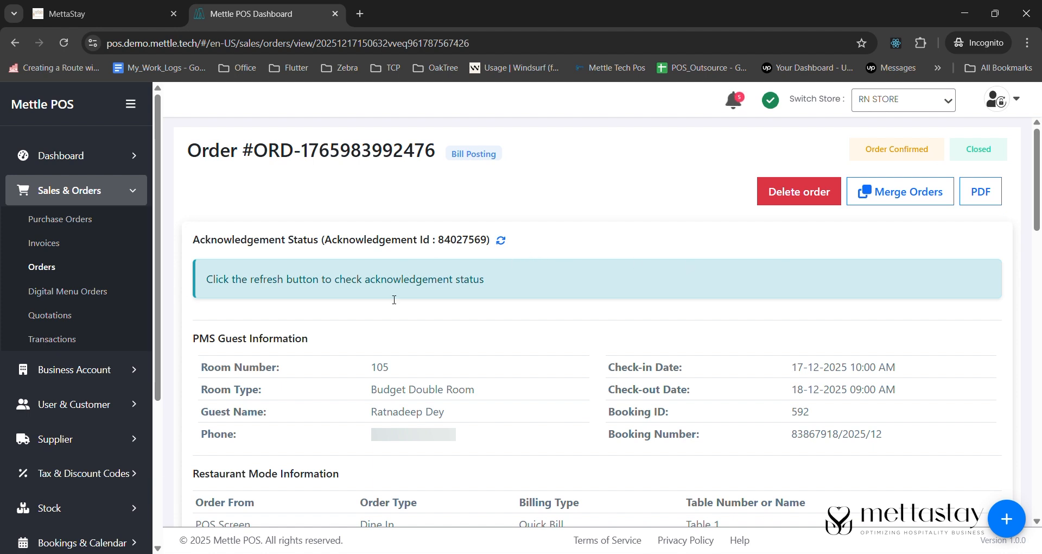
# - Refresh the order's acknowledgement status, and switch back to the MettaStay bookings list
pyautogui.click(501, 240)
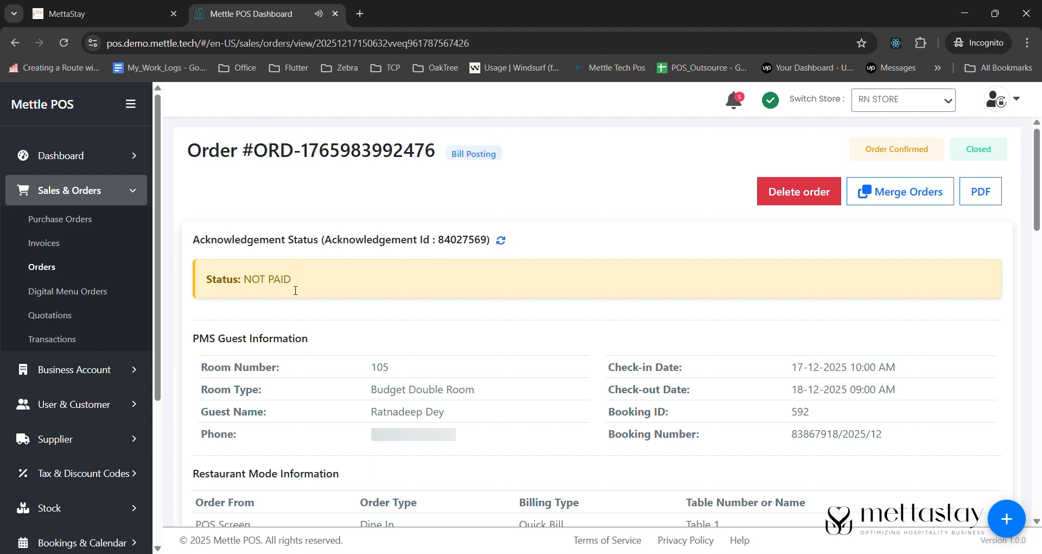
pyautogui.click(139, 15)
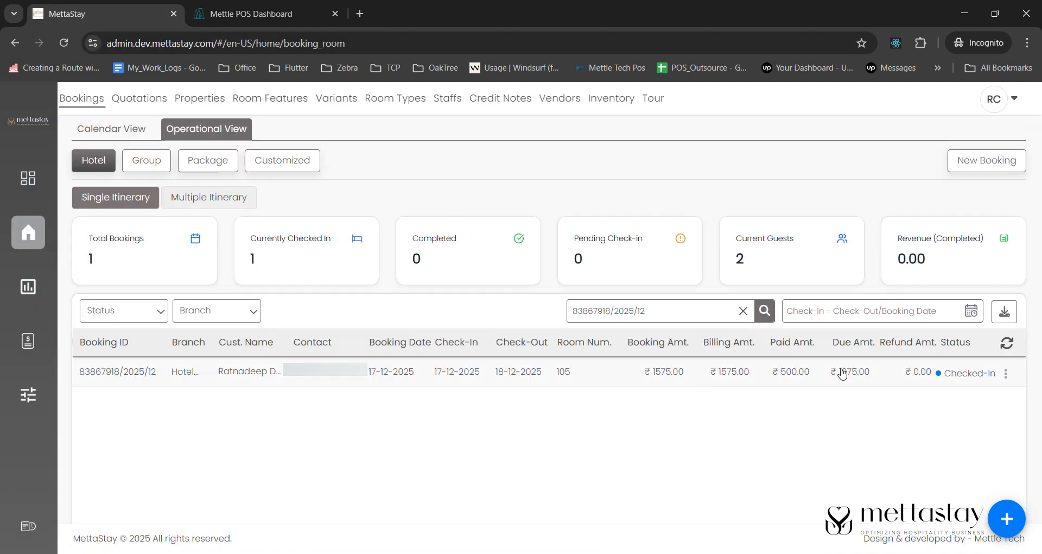
# - Examine the Room 105 booking's details, including the posted restaurant bill, payable services and payment history
pyautogui.click(1010, 381)
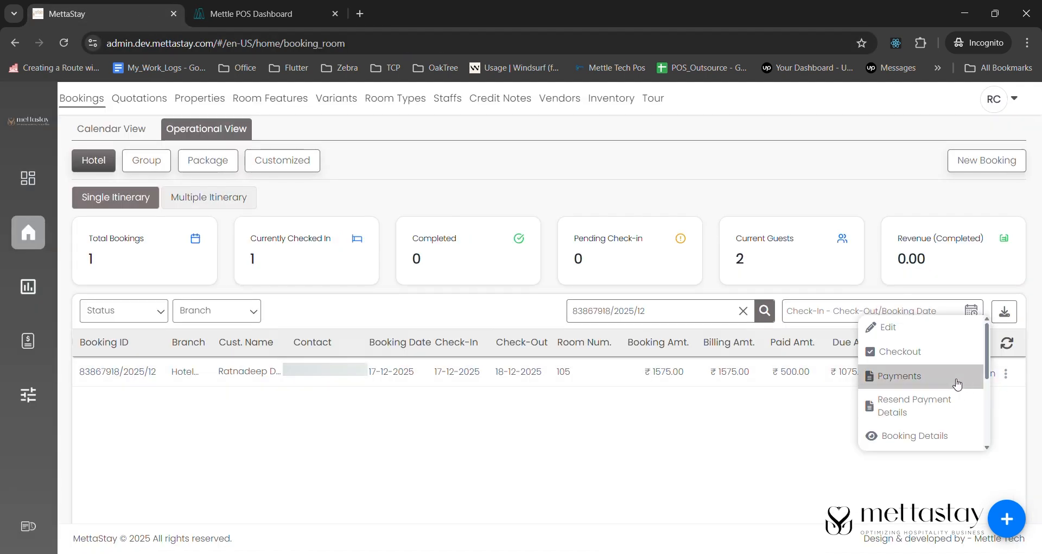
pyautogui.click(896, 433)
pyautogui.scroll(-8, 270, 487)
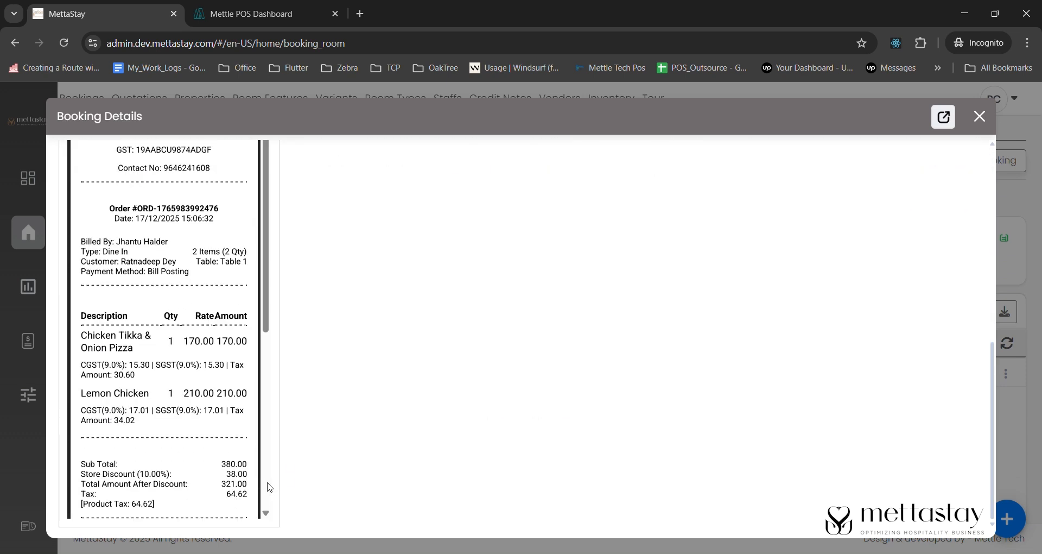
pyautogui.scroll(-5, 201, 373)
pyautogui.scroll(3, 200, 373)
pyautogui.scroll(-1, 200, 373)
pyautogui.scroll(1, 201, 375)
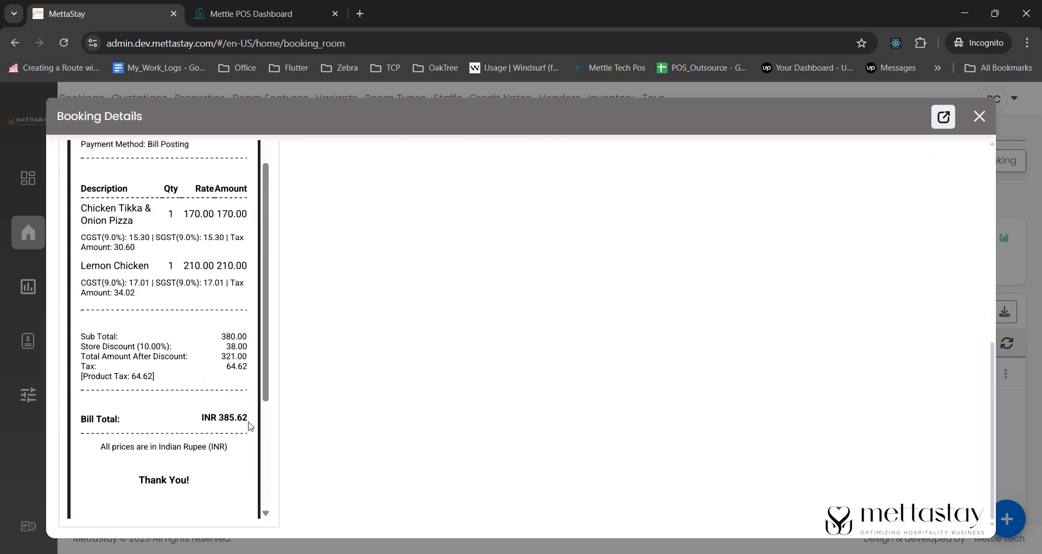
pyautogui.scroll(4, 217, 278)
pyautogui.scroll(10, 344, 302)
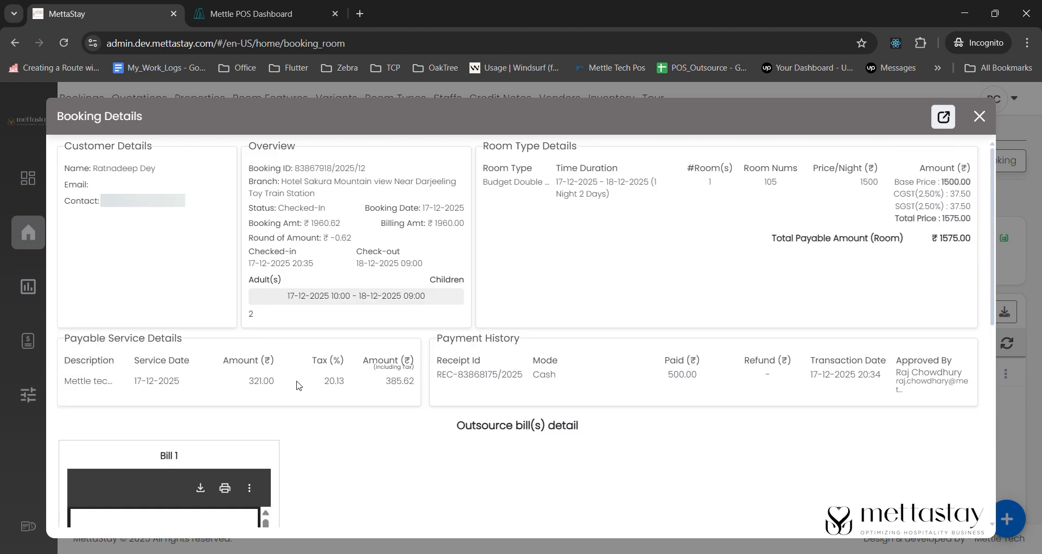
pyautogui.click(979, 117)
# - Try to check out the guest's Room 105 booking
pyautogui.click(1007, 373)
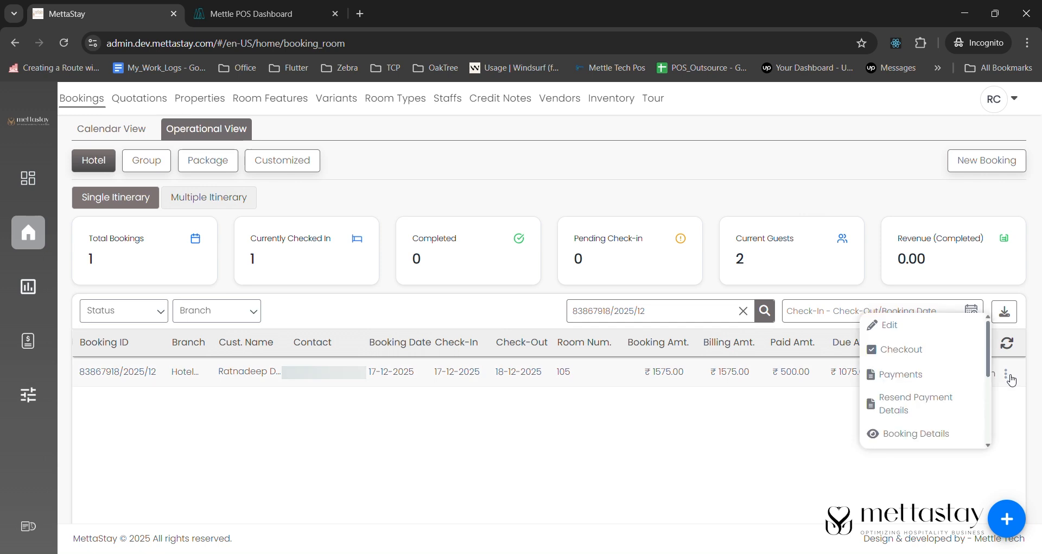
pyautogui.click(914, 354)
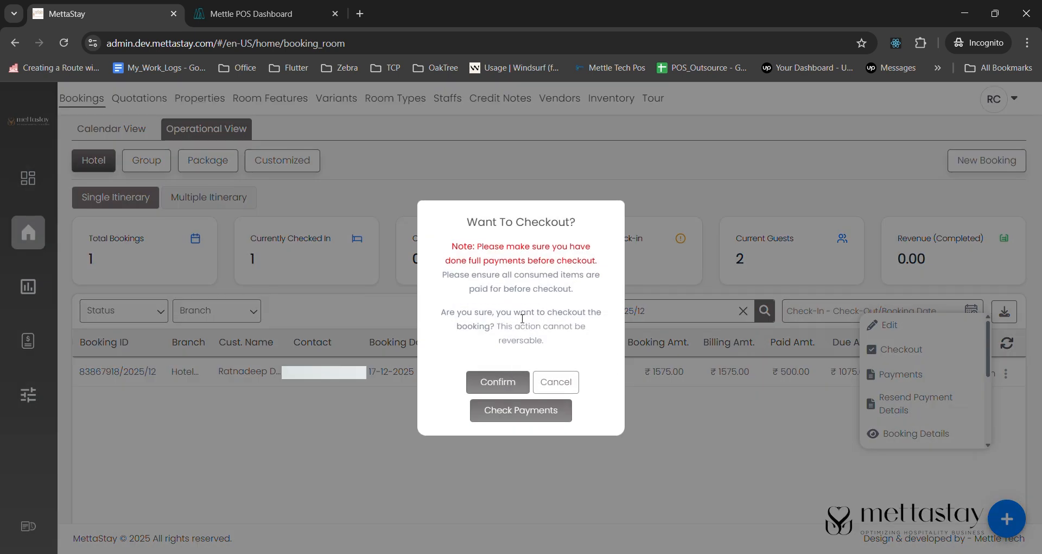
pyautogui.click(513, 384)
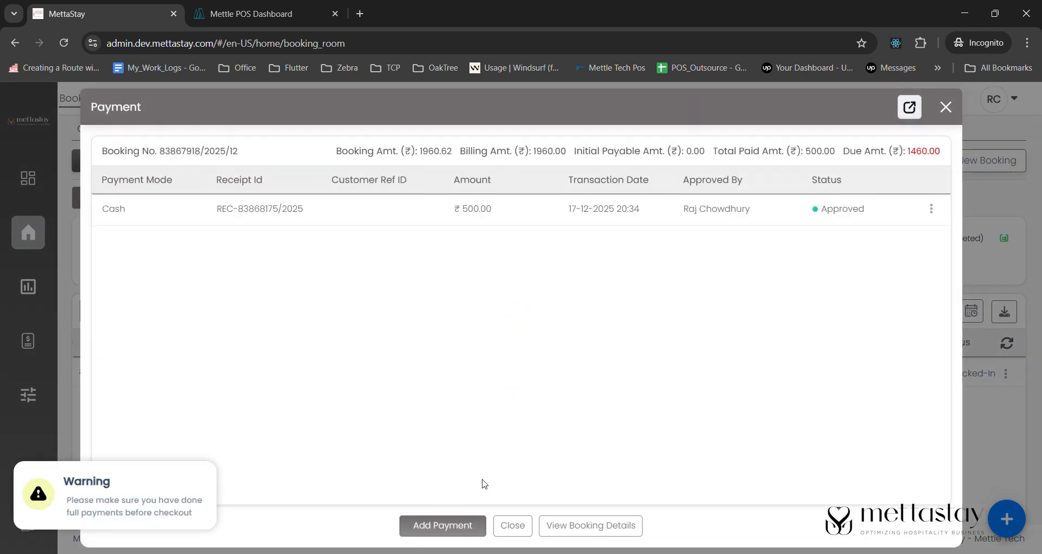
# - Add a cash payment for the full due amount of ₹1460.00 with transaction time 20:38, and close the booking's payments
pyautogui.click(444, 525)
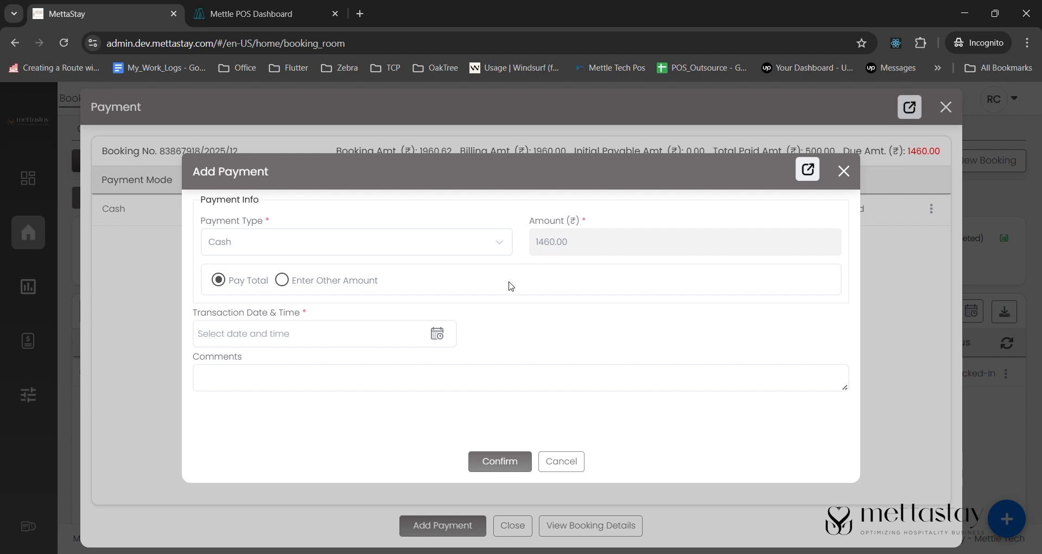
pyautogui.click(437, 333)
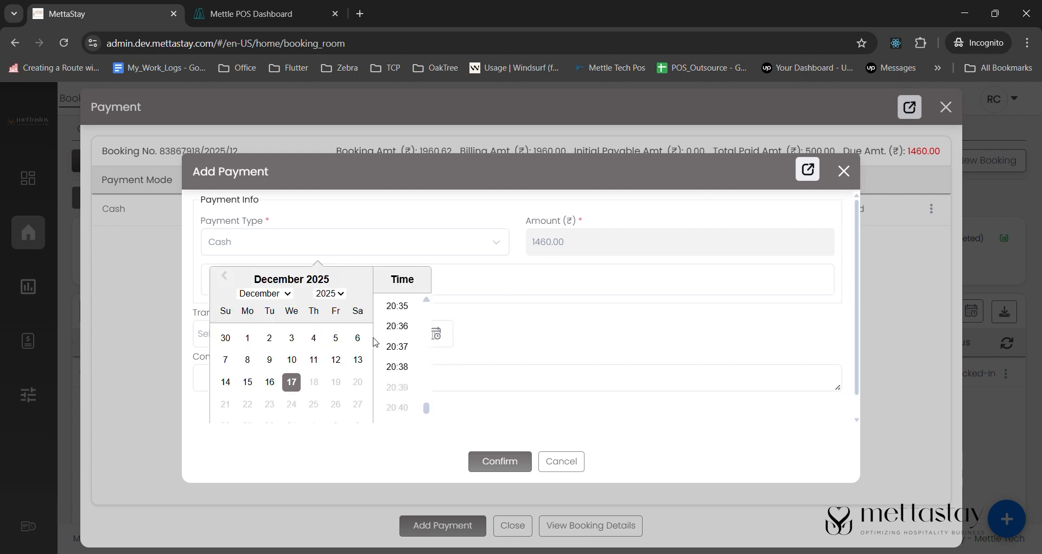
pyautogui.click(400, 374)
pyautogui.click(524, 459)
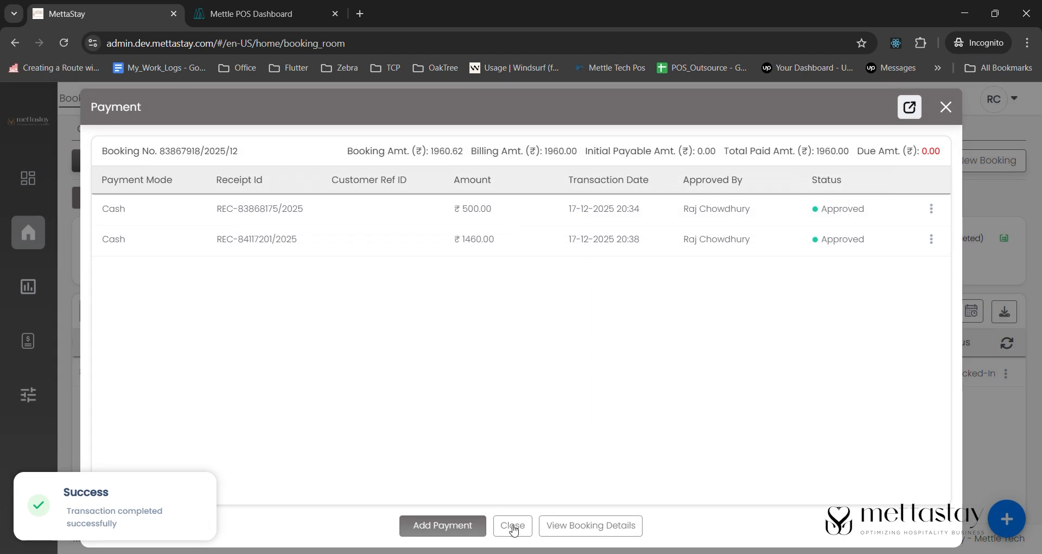
pyautogui.click(513, 525)
# - Check out the fully paid Room 105 booking and confirm the checkout
pyautogui.click(1006, 372)
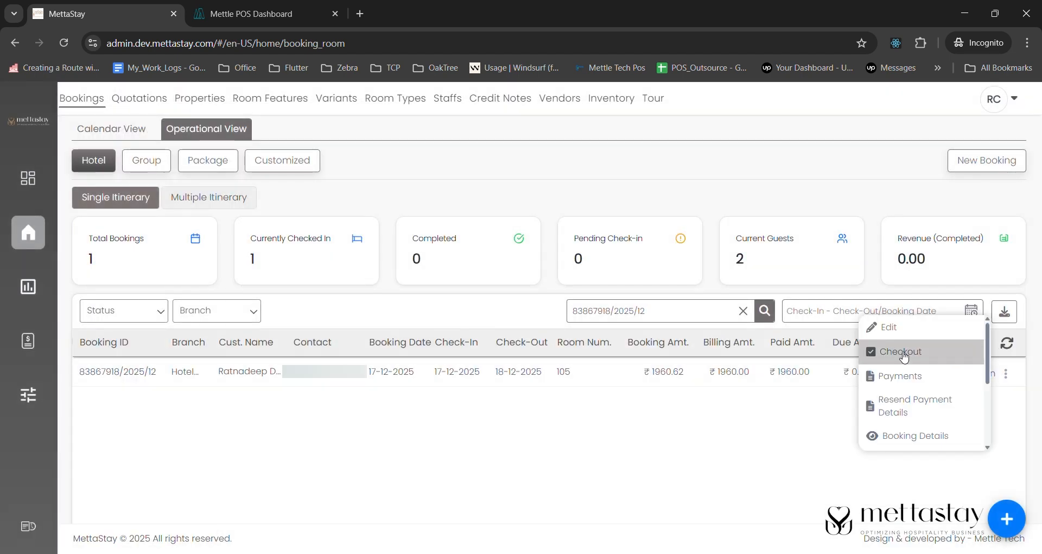
pyautogui.click(933, 361)
pyautogui.click(497, 401)
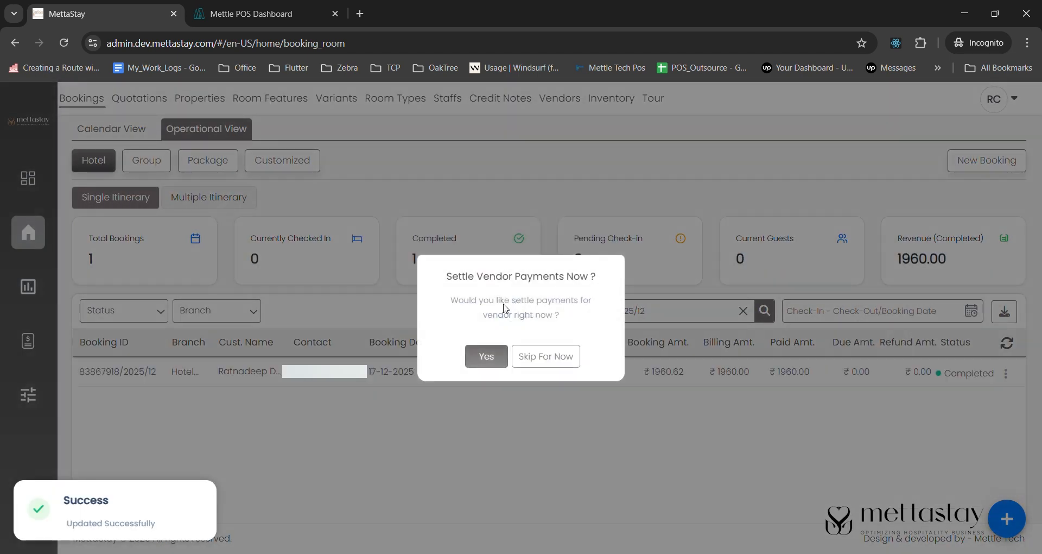
# - Settle the vendor payment for the restaurant service with its listed details, and open the booking's invoice
pyautogui.click(487, 357)
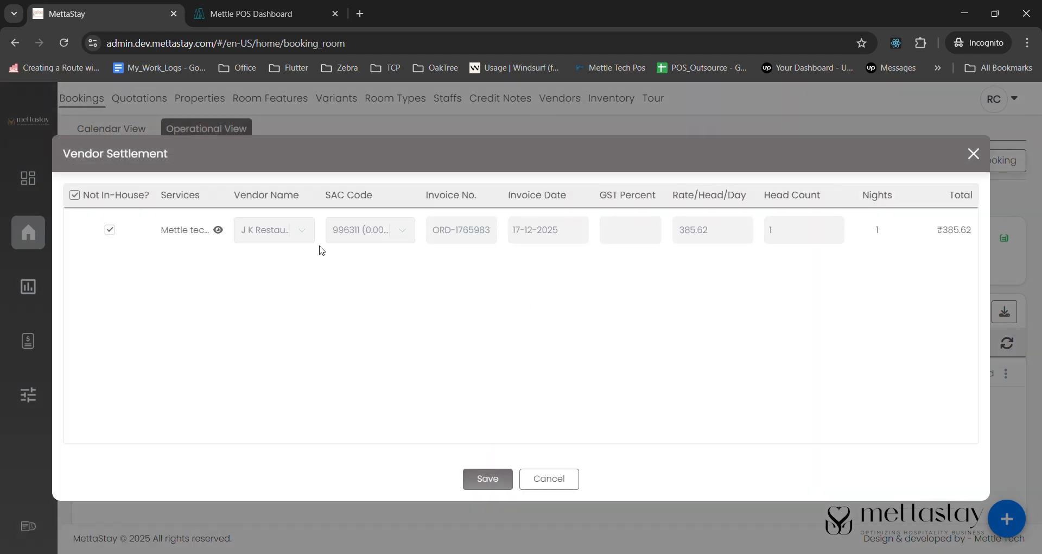
pyautogui.click(496, 481)
pyautogui.click(498, 356)
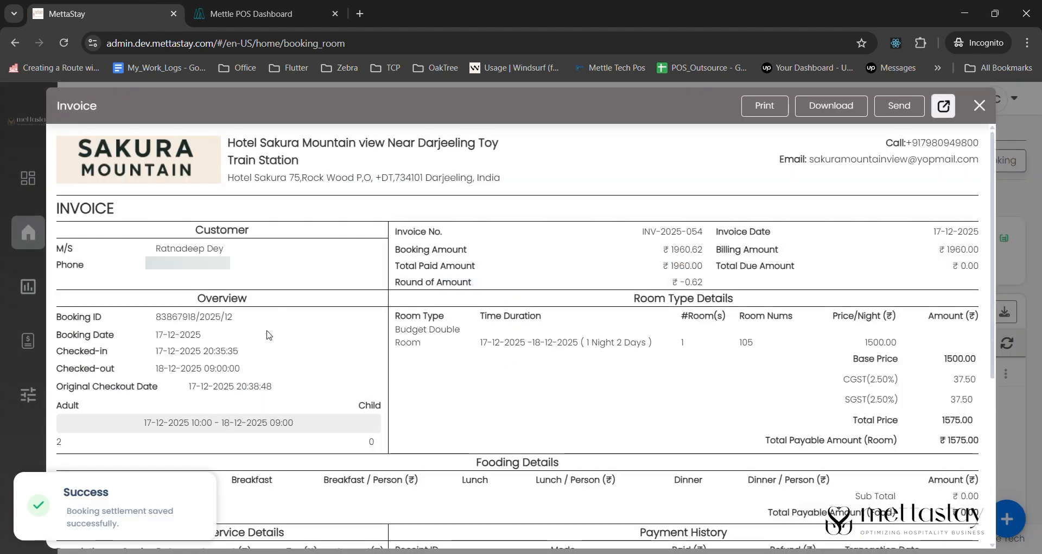
# - Review the invoice's room charges, payable service details, payment history and outsourced bill
pyautogui.scroll(-15, 465, 356)
pyautogui.scroll(-5, 464, 357)
pyautogui.scroll(20, 473, 347)
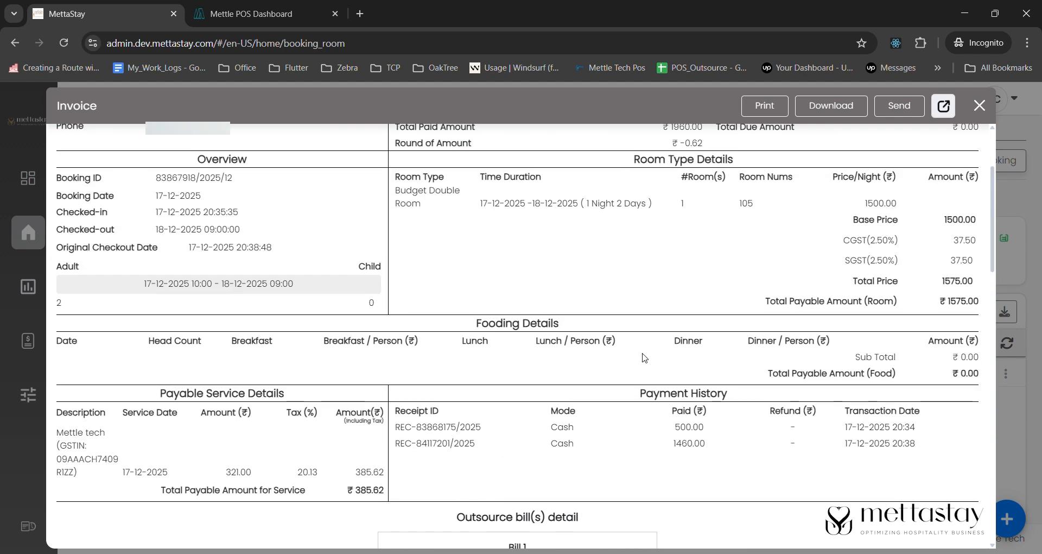
pyautogui.moveTo(386, 495); pyautogui.dragTo(980, 299)
pyautogui.click(981, 298)
# - View the invoice's sending options and its print preview, closing both without sending or saving
pyautogui.click(900, 109)
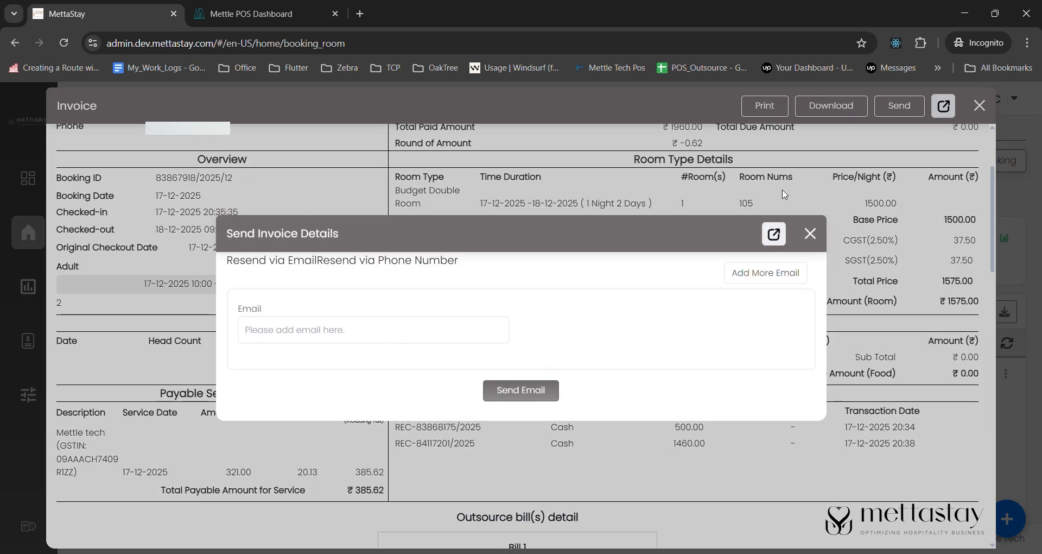
pyautogui.click(810, 234)
pyautogui.click(778, 114)
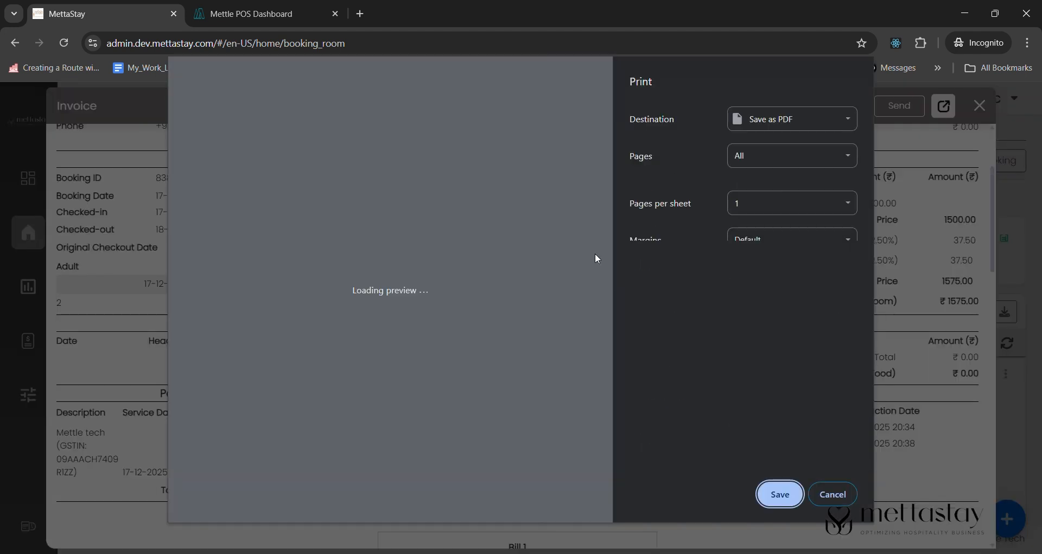
pyautogui.scroll(-10, 465, 271)
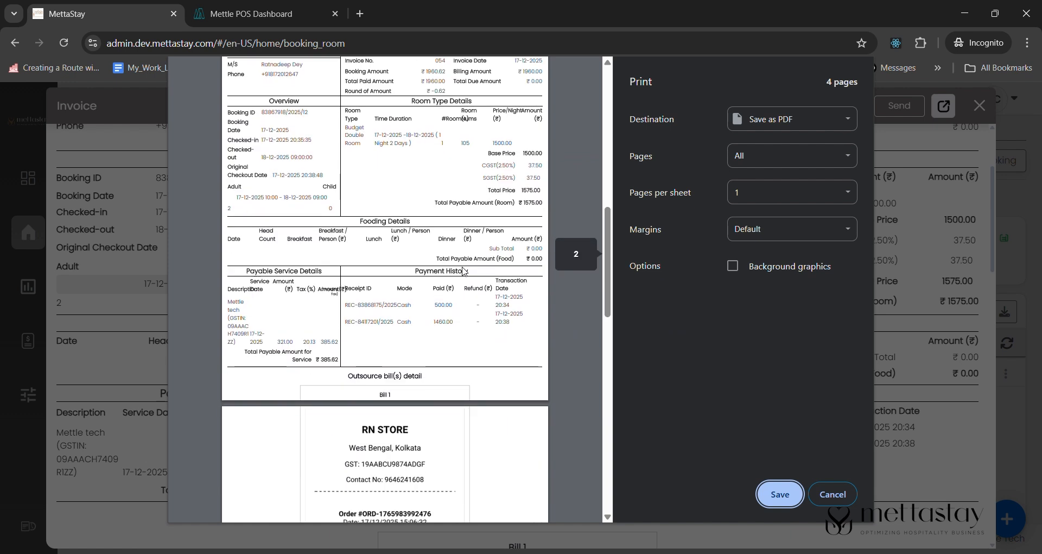
pyautogui.press('Escape')
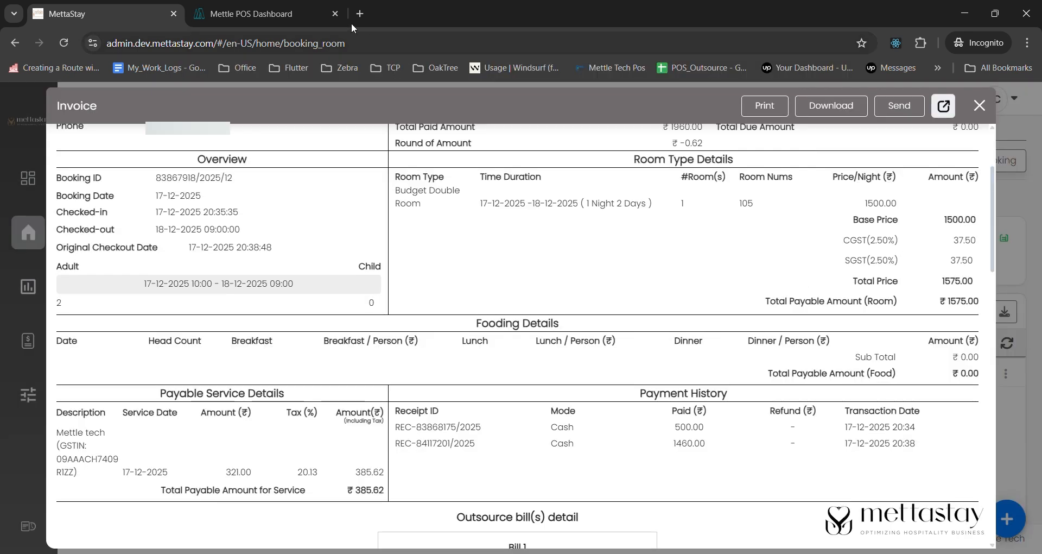
# - Switch to Mettle POS, refresh the order's acknowledgement status, and mark the order as paid
pyautogui.click(290, 13)
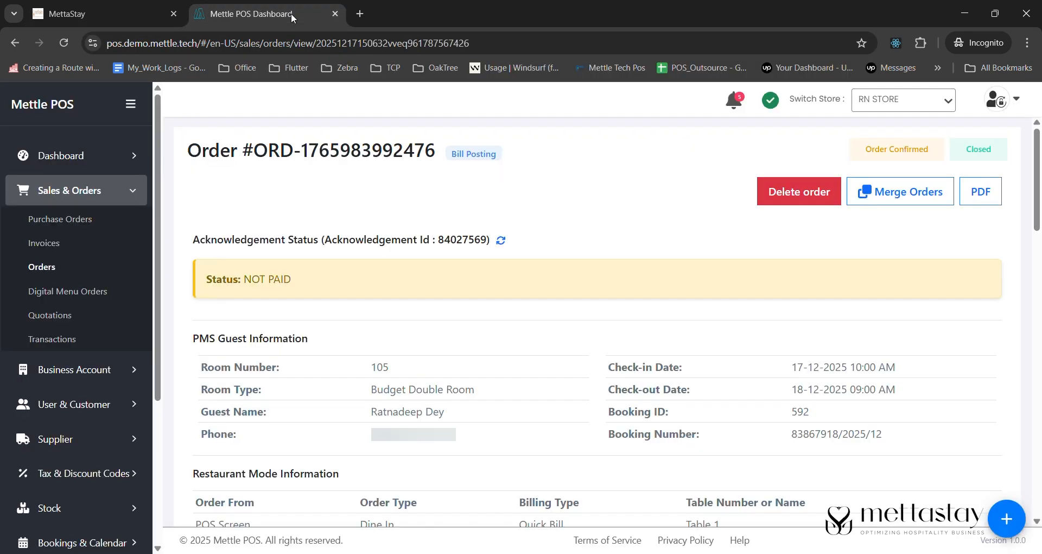
pyautogui.click(501, 241)
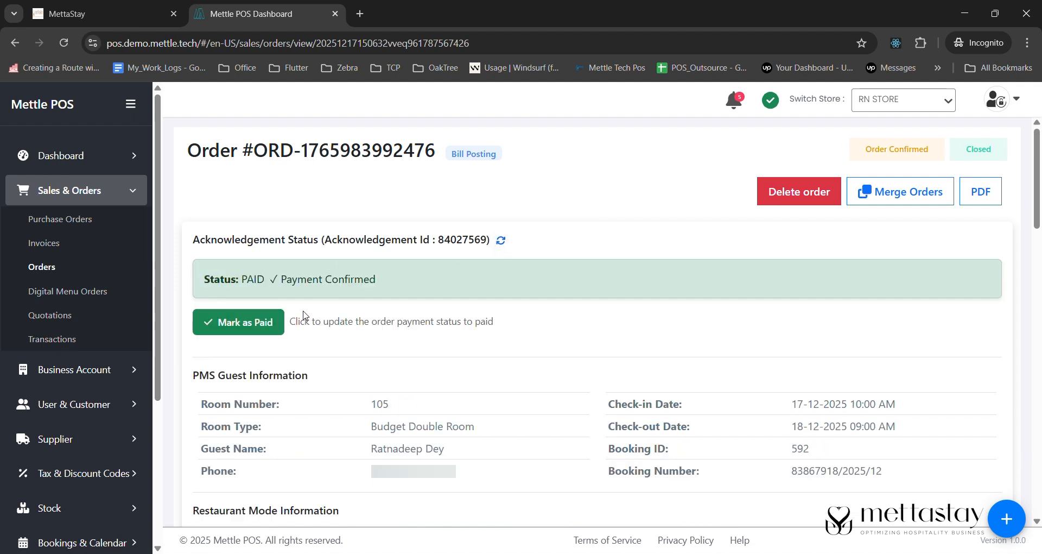
pyautogui.click(260, 333)
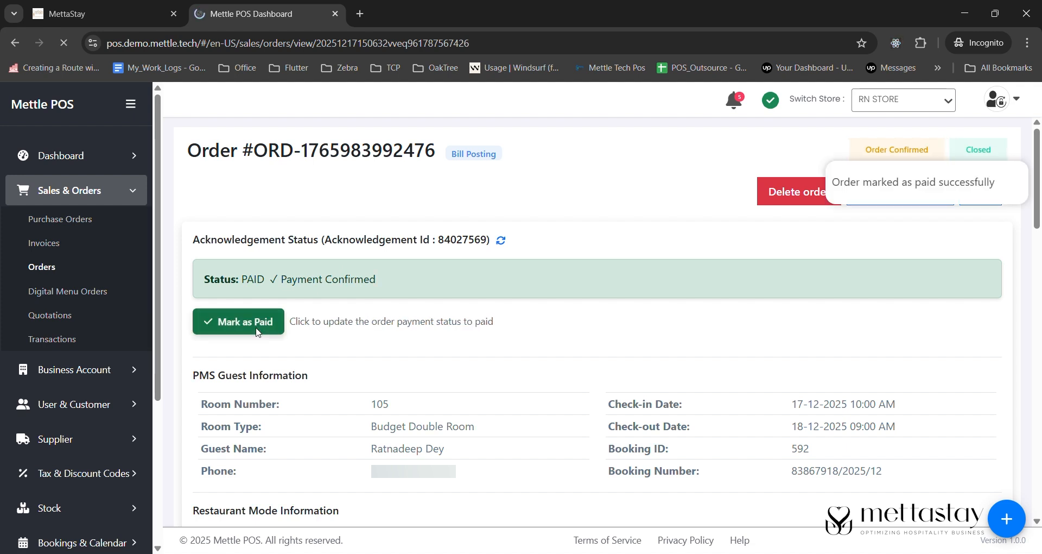